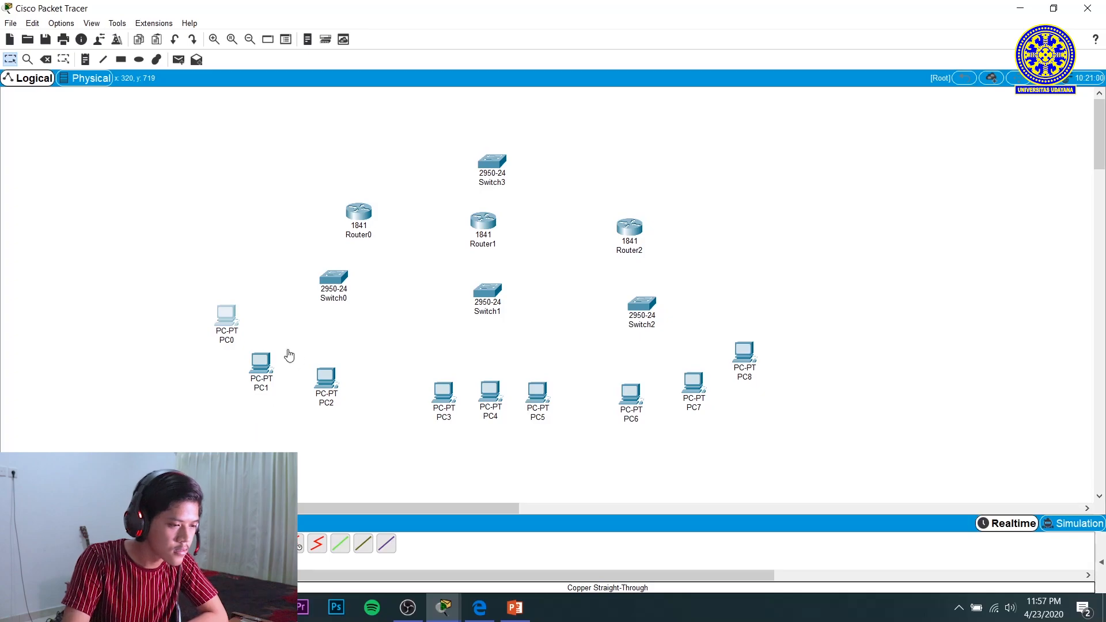
Connect Switch3 to Router0, Router1 and Router2 with copper straight-through cables
left_click(492, 161)
left_click(358, 211)
left_click(395, 249)
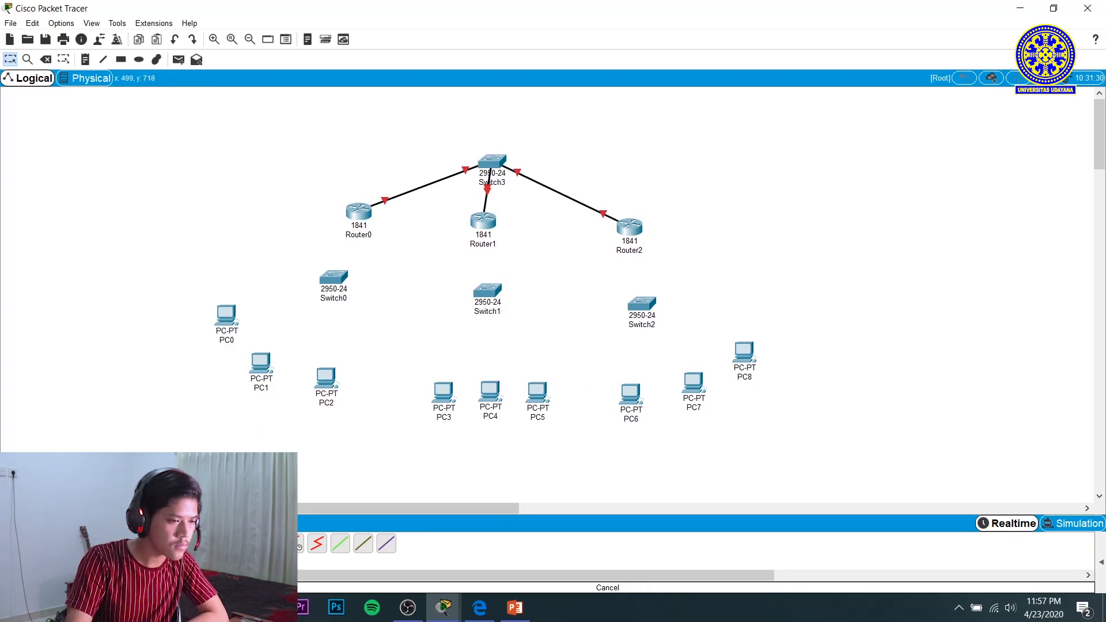
Cable Router0 to Switch0, Router1 to Switch1 and Router2 to Switch2 with copper straight-through links
left_click(357, 212)
left_click(332, 277)
left_click(489, 223)
left_click(486, 291)
left_click(626, 224)
left_click(678, 262)
left_click(640, 303)
Connect Switch0 to its PCs, PC0, PC1 and PC2, with copper straight-through cables
left_click(327, 279)
left_click(261, 360)
left_click(333, 277)
left_click(326, 377)
Connect Switch1 to PC3, PC4 and PC5 with copper straight-through cables
left_click(488, 290)
left_click(443, 392)
left_click(487, 291)
left_click(490, 391)
left_click(487, 291)
Connect Switch2 to PC6, PC7 and PC8 with copper straight-through cables
left_click(631, 396)
left_click(663, 445)
left_click(642, 304)
left_click(691, 378)
left_click(734, 424)
left_click(643, 304)
left_click(743, 353)
left_click(766, 399)
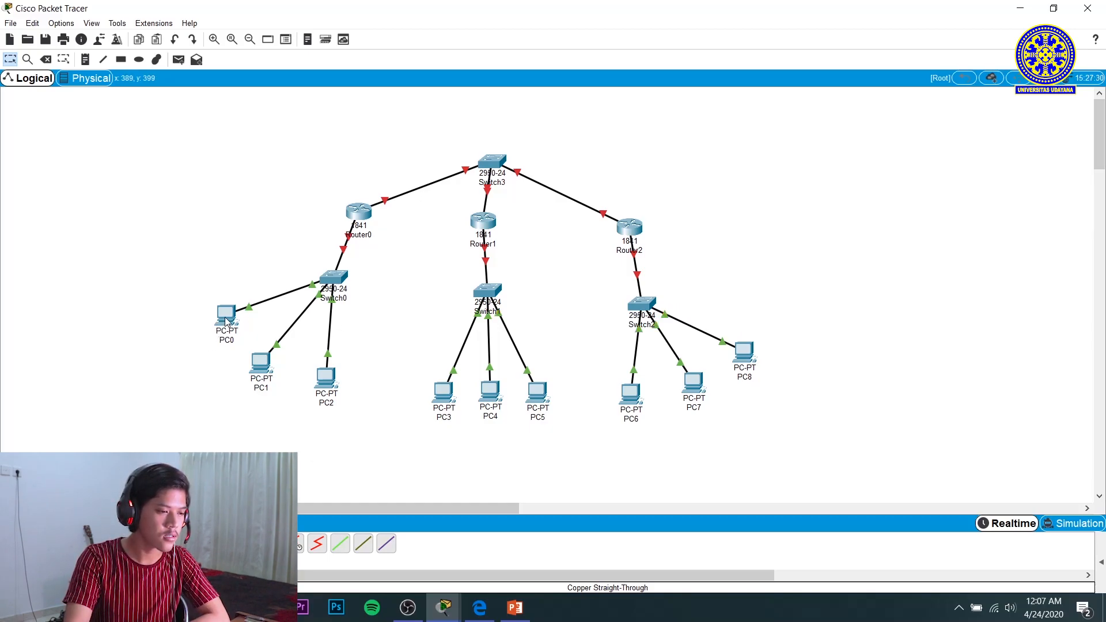
Give PC0 the static IP address 192.168.44.2 with subnet mask 255.255.255.192
mouse_move(227, 321)
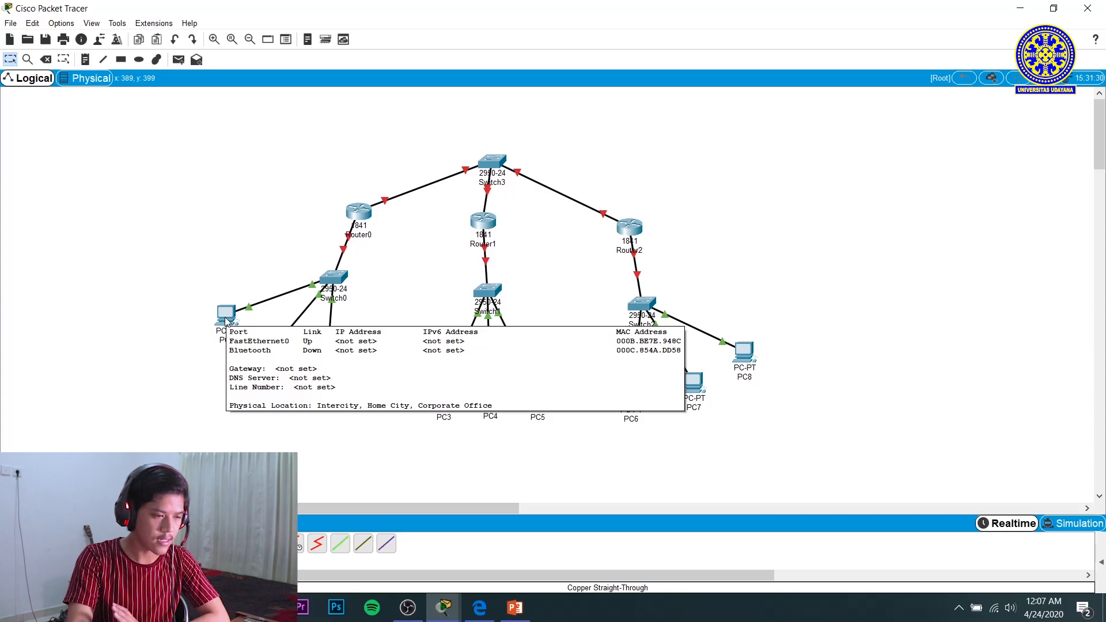
left_click(226, 316)
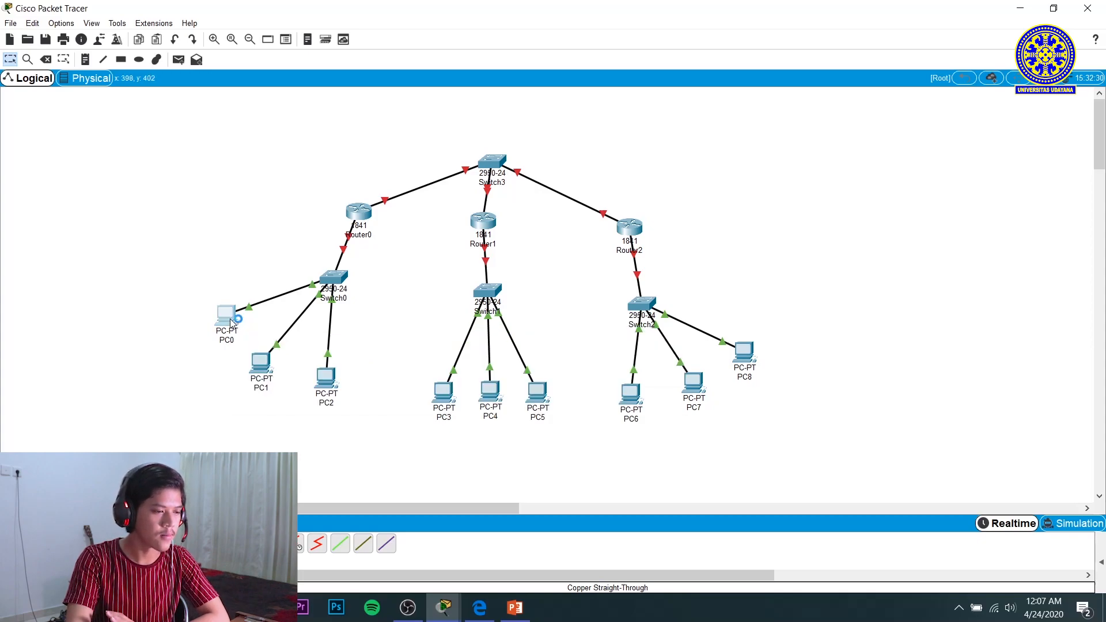
left_click(424, 193)
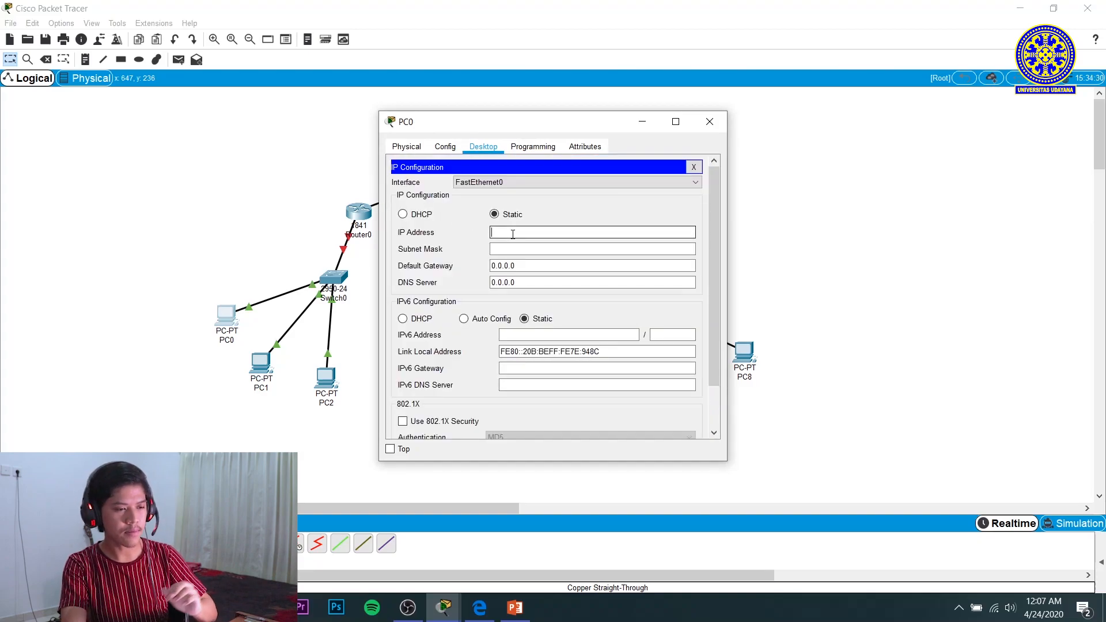
type("192.1")
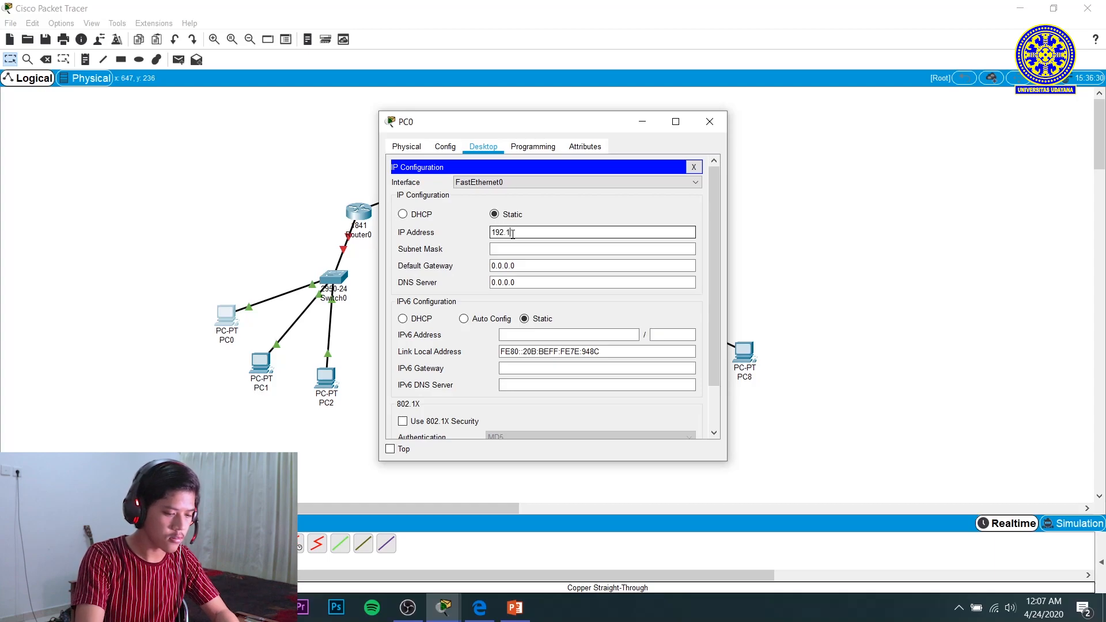
type("68.44")
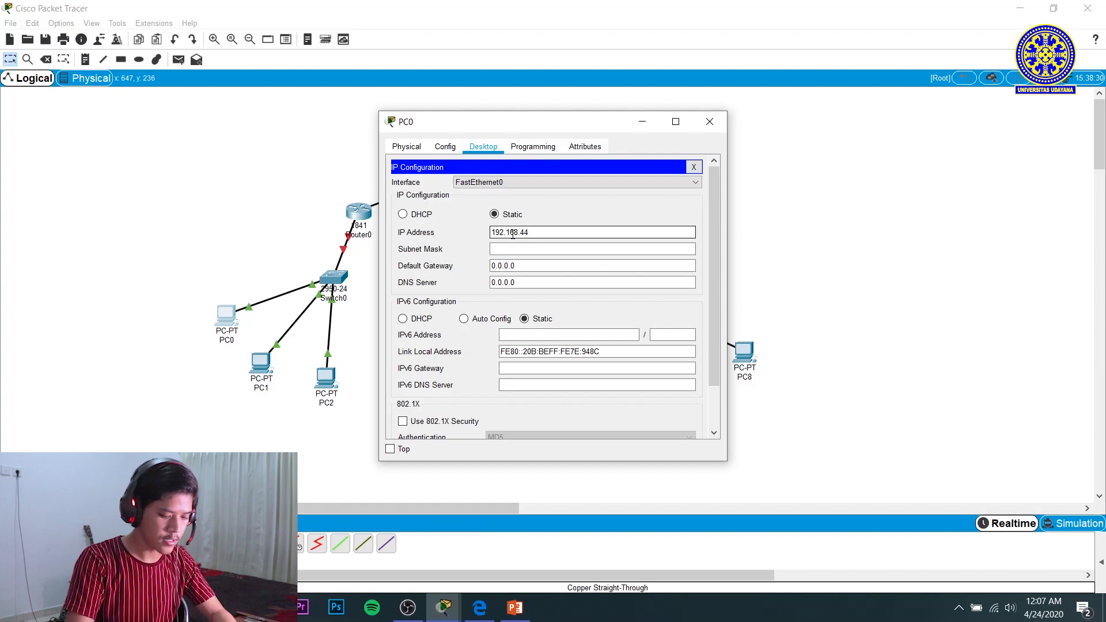
type(".2")
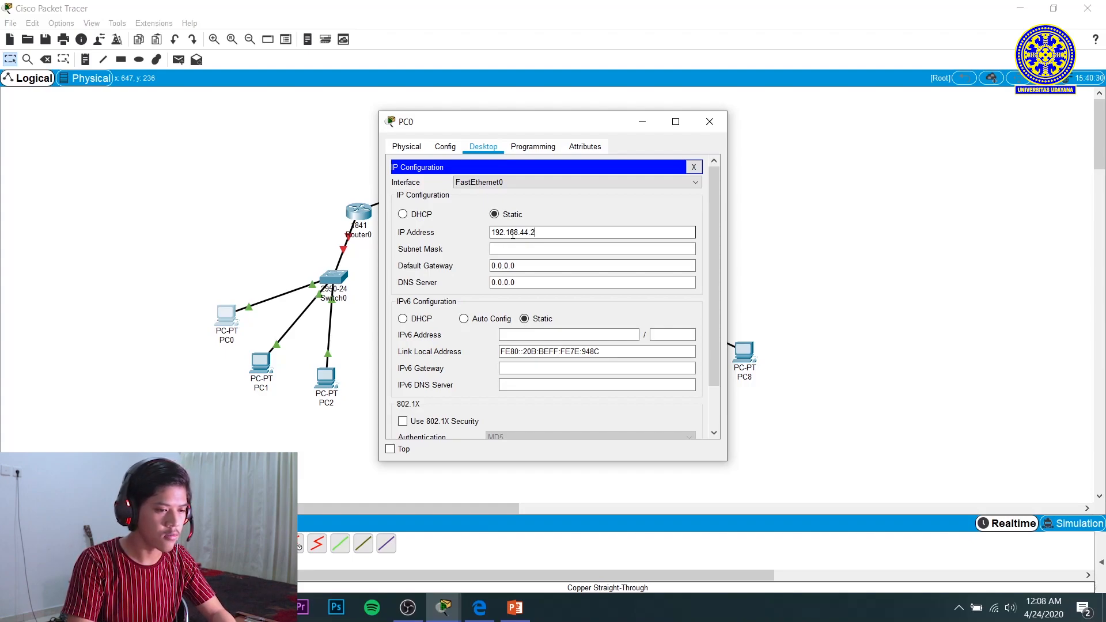
left_click(521, 249)
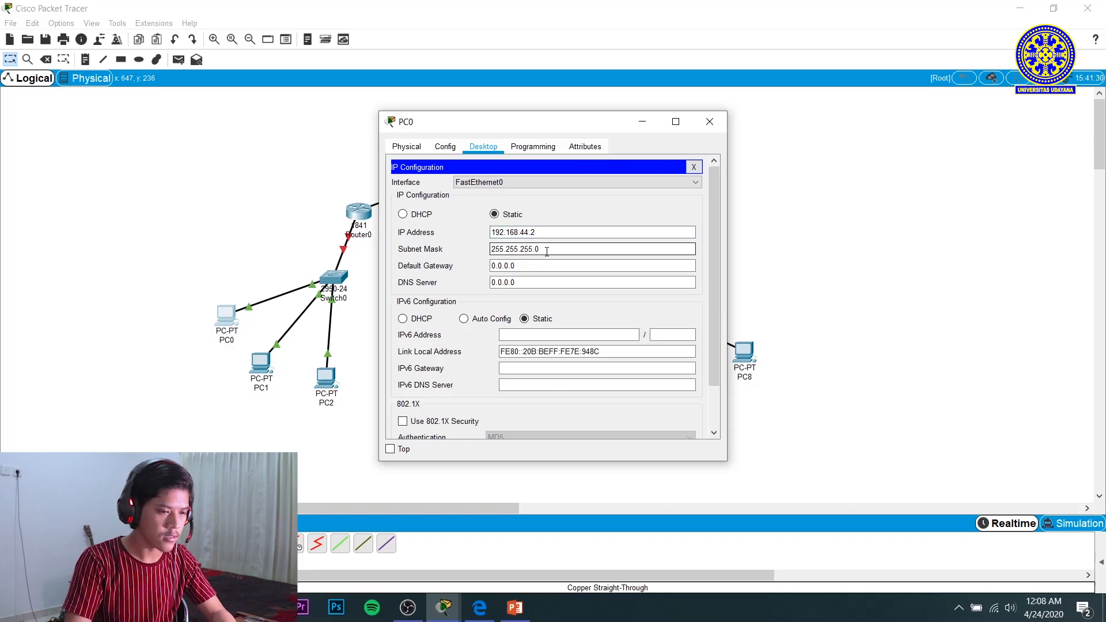
type("192")
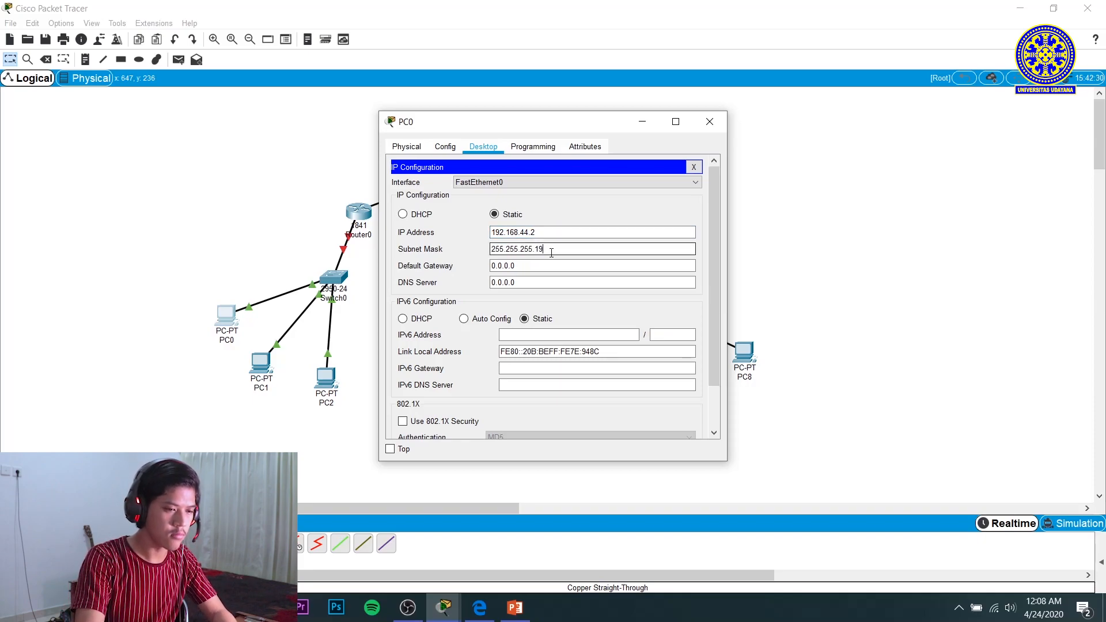
Set PC0's default gateway to 192.168.44.1 by reusing its copied IP address, and close the PC0 window
left_click(553, 232)
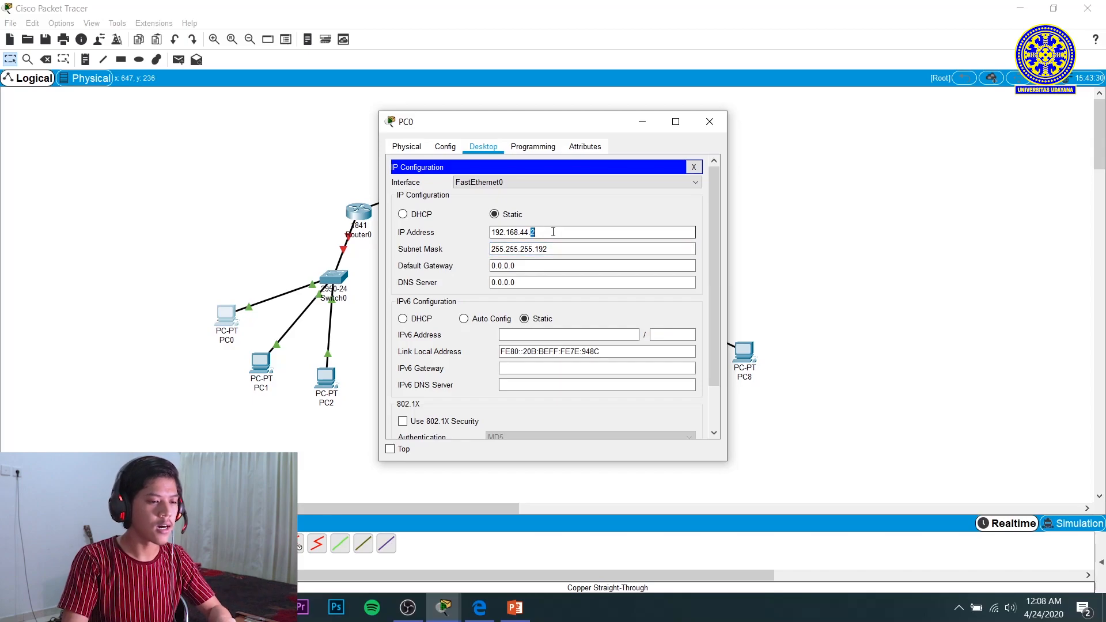
double_click(553, 232)
key("ctrl+c")
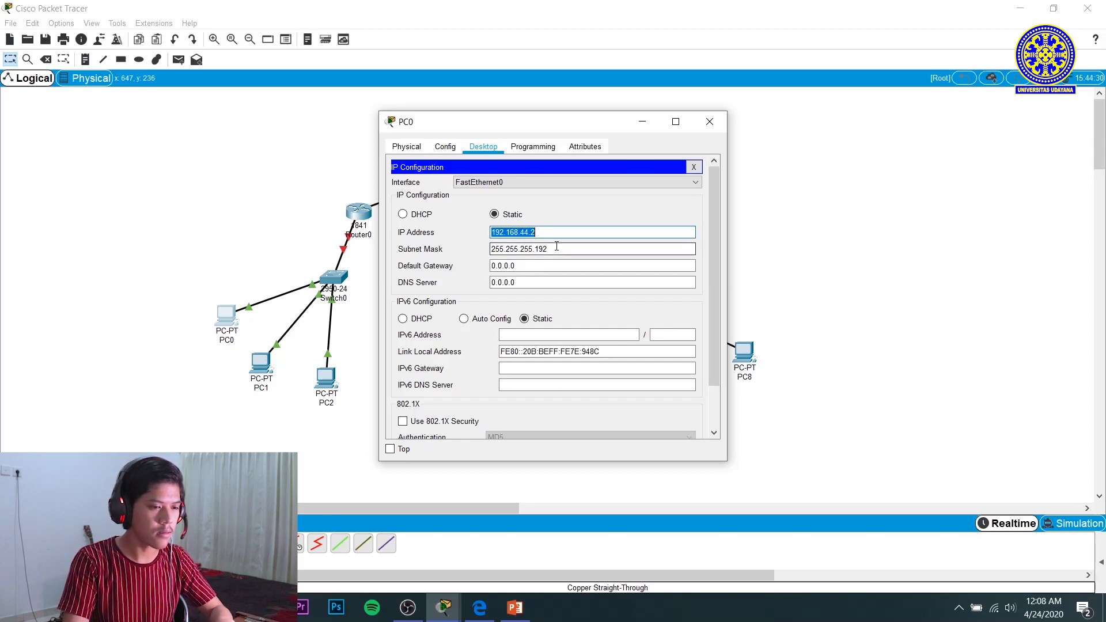
left_click(561, 265)
double_click(561, 265)
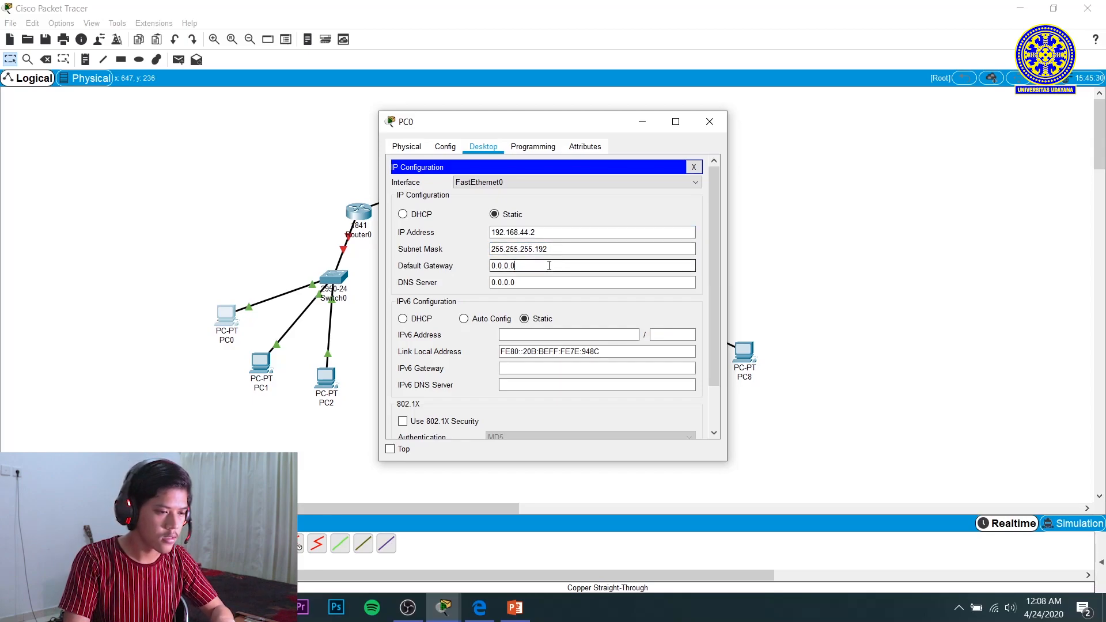
left_click_drag(538, 265, 455, 267)
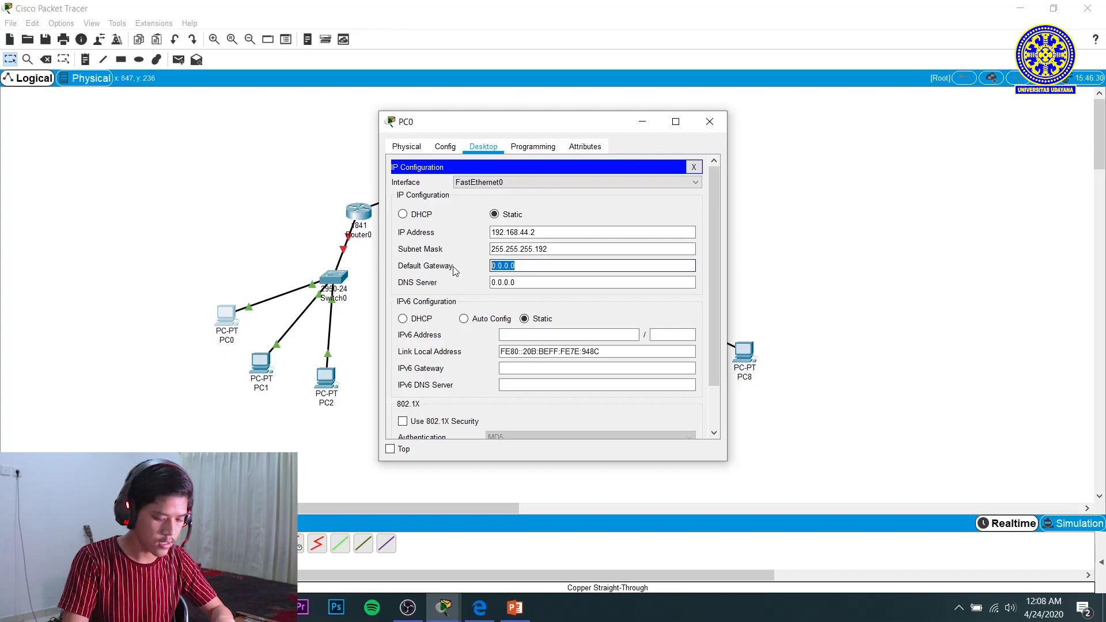
key("ctrl+v")
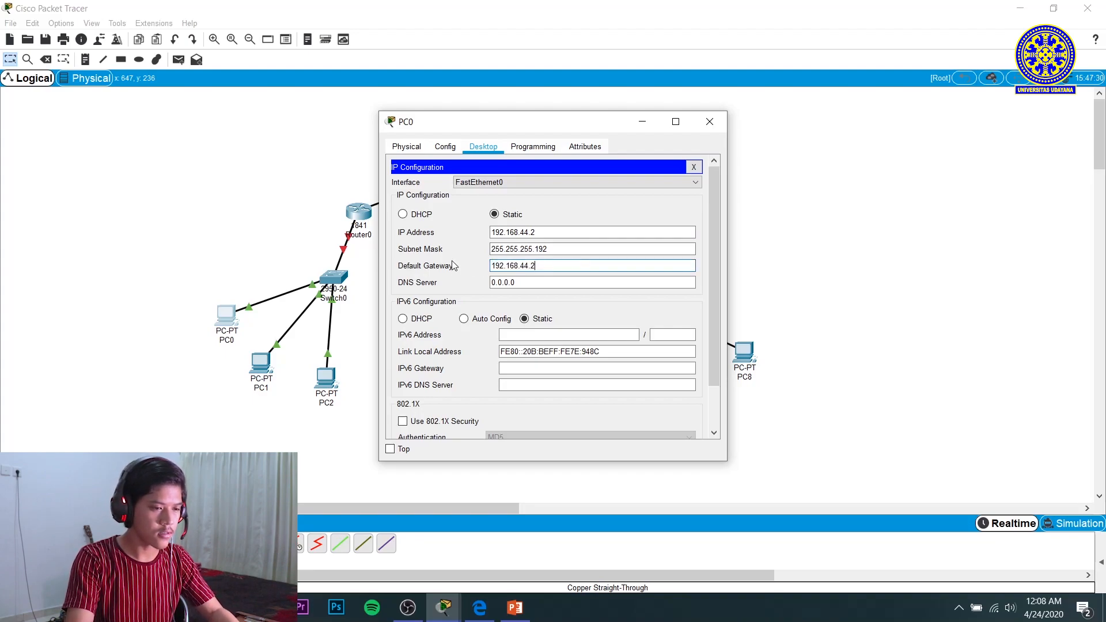
key("BackSpace")
type("1")
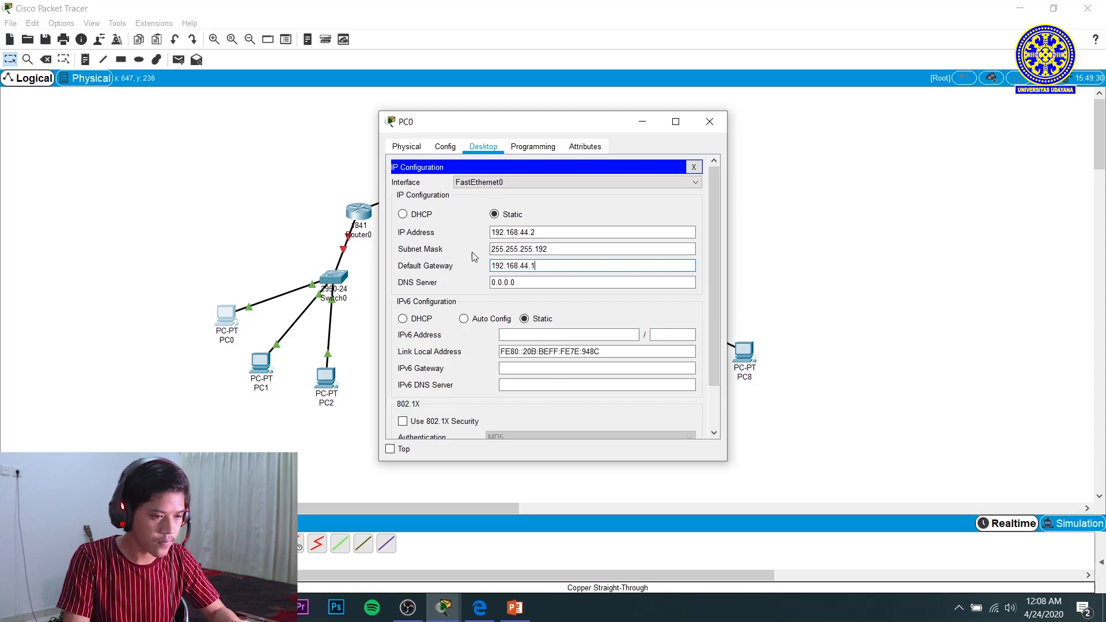
left_click(709, 122)
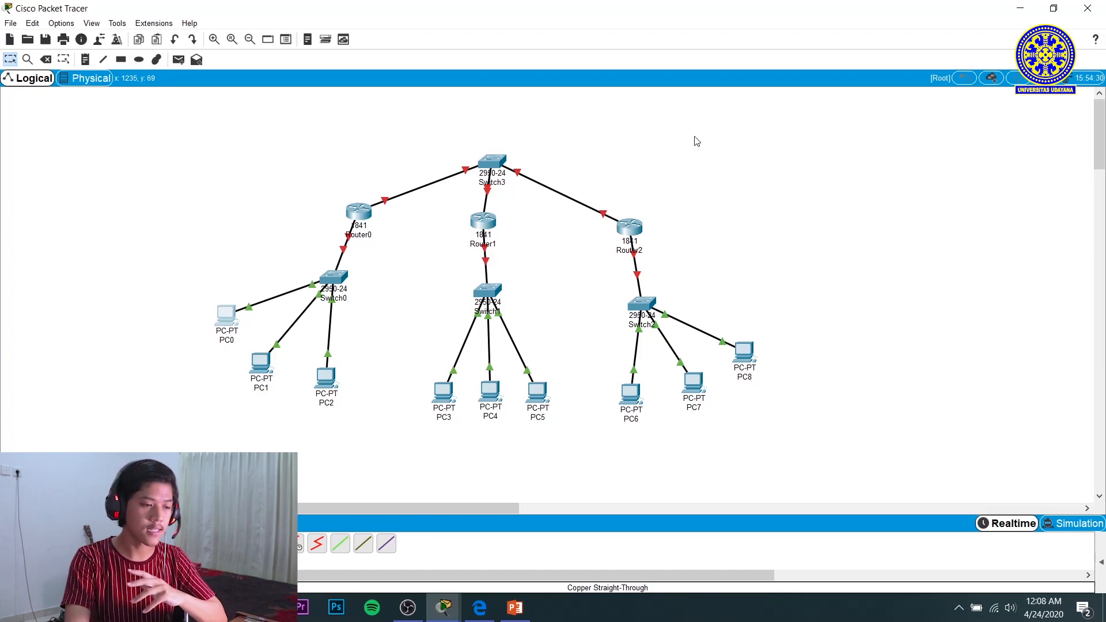
Open PC1's IP configuration and set its default gateway to 192.168.44.1
left_click(260, 362)
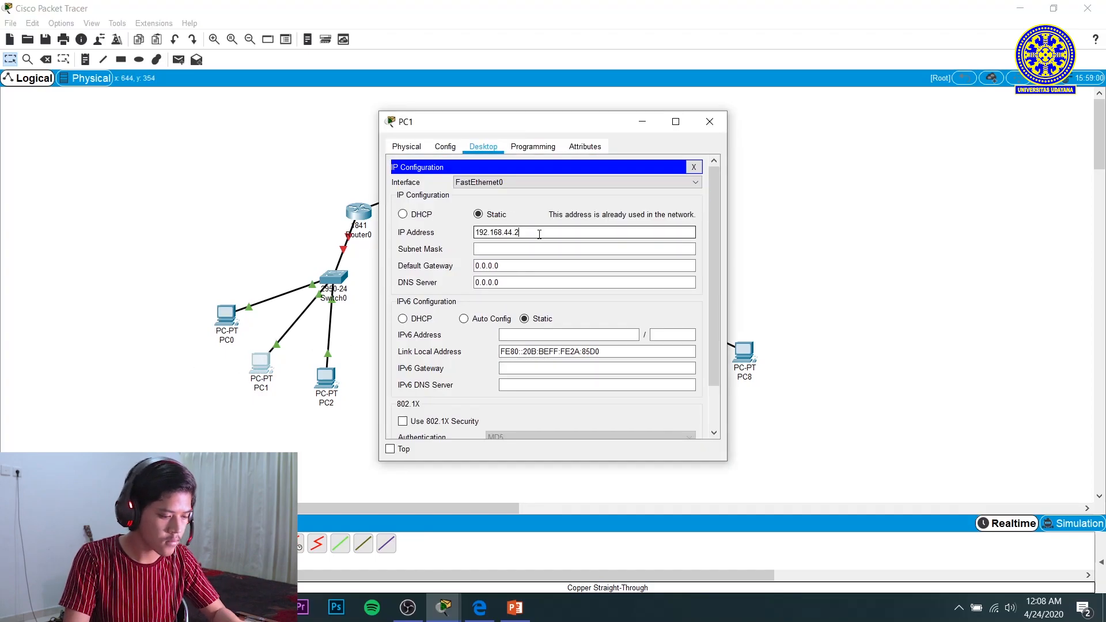
key("Tab")
key("Tab")
type("192.168.44.1")
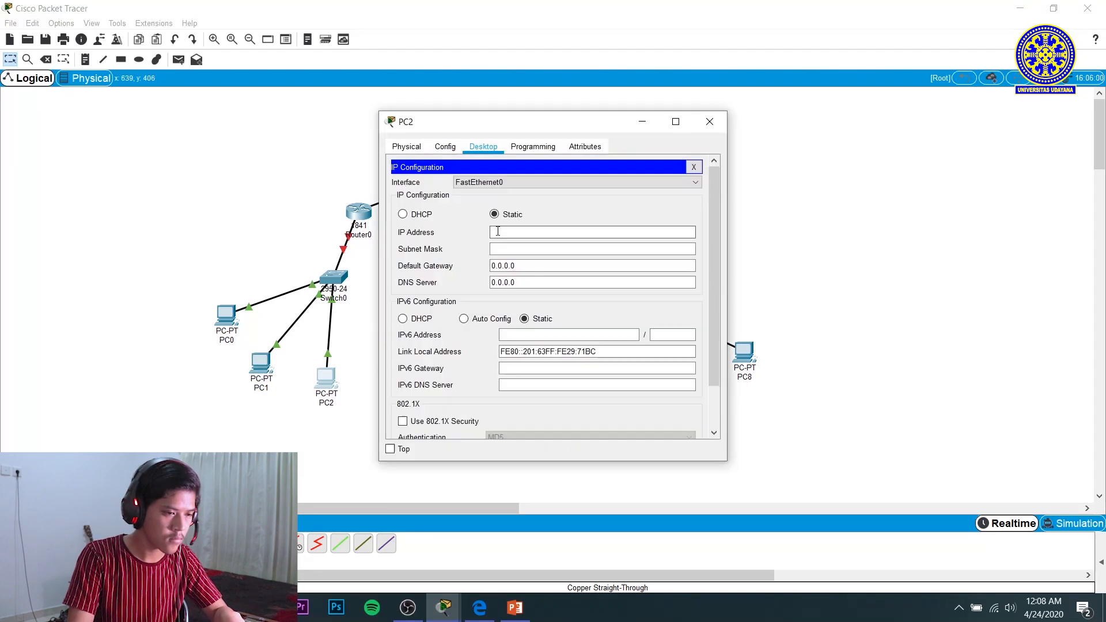
Configure PC2 with static IP address 192.168.44.4, subnet mask 255.255.255.192 and default gateway 192.168.44.1
left_click(498, 231)
type("192.168.44.3")
left_click(550, 249)
left_click(561, 232)
type("192.168.44.4")
left_click(563, 249)
type("192")
double_click(559, 267)
type("192.168.44.1")
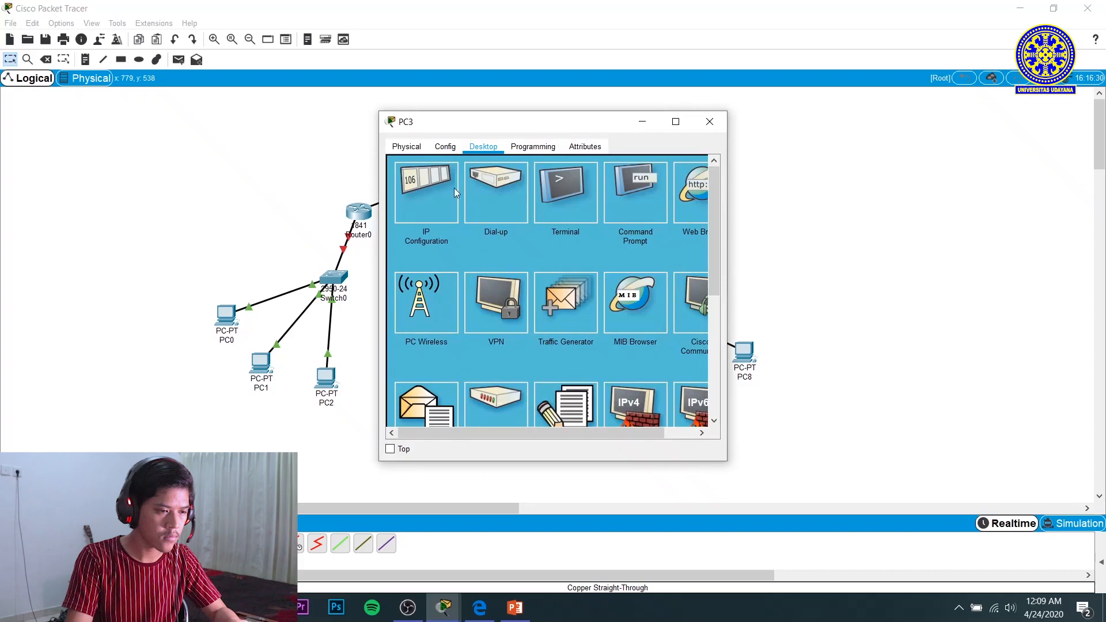
Give PC3 the static IP address 192.168.44.66 with subnet mask 255.255.255.192
left_click(441, 186)
left_click(505, 232)
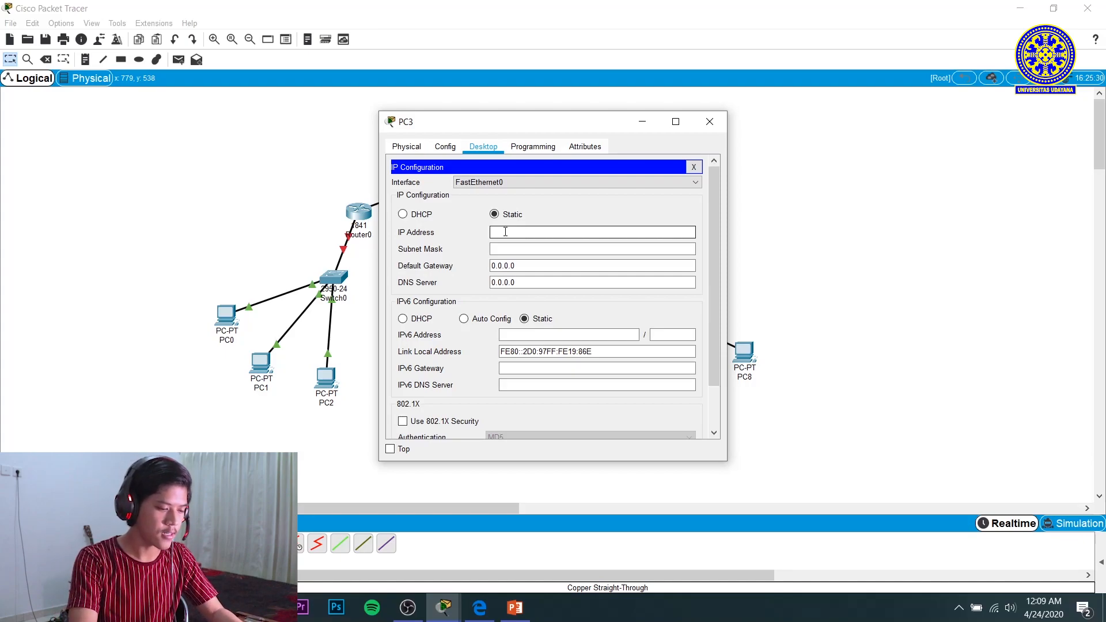
type("19")
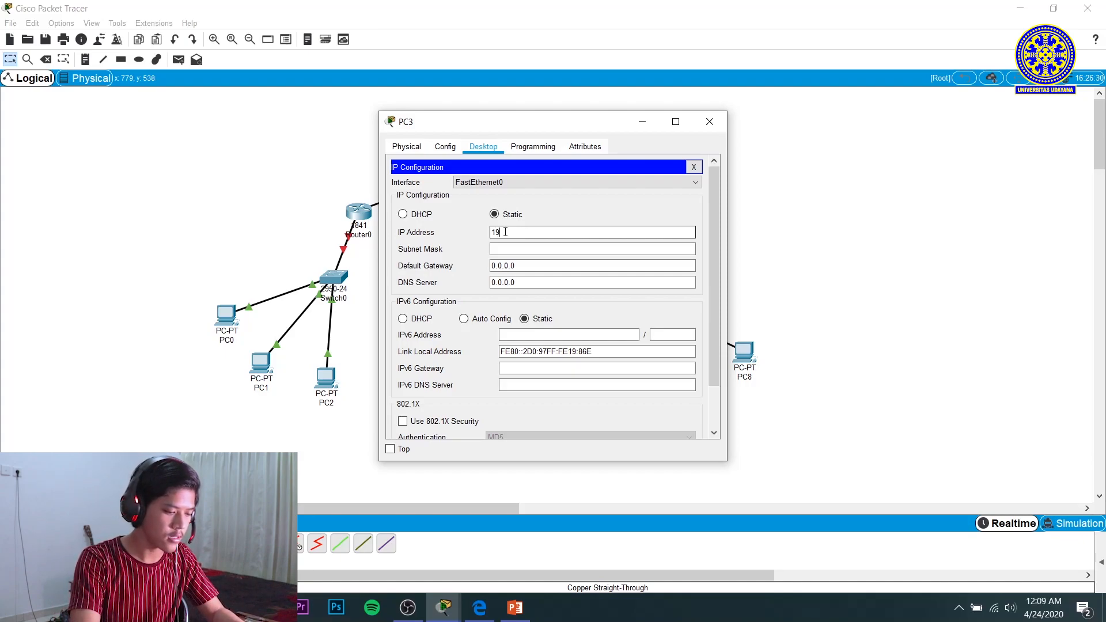
type("2")
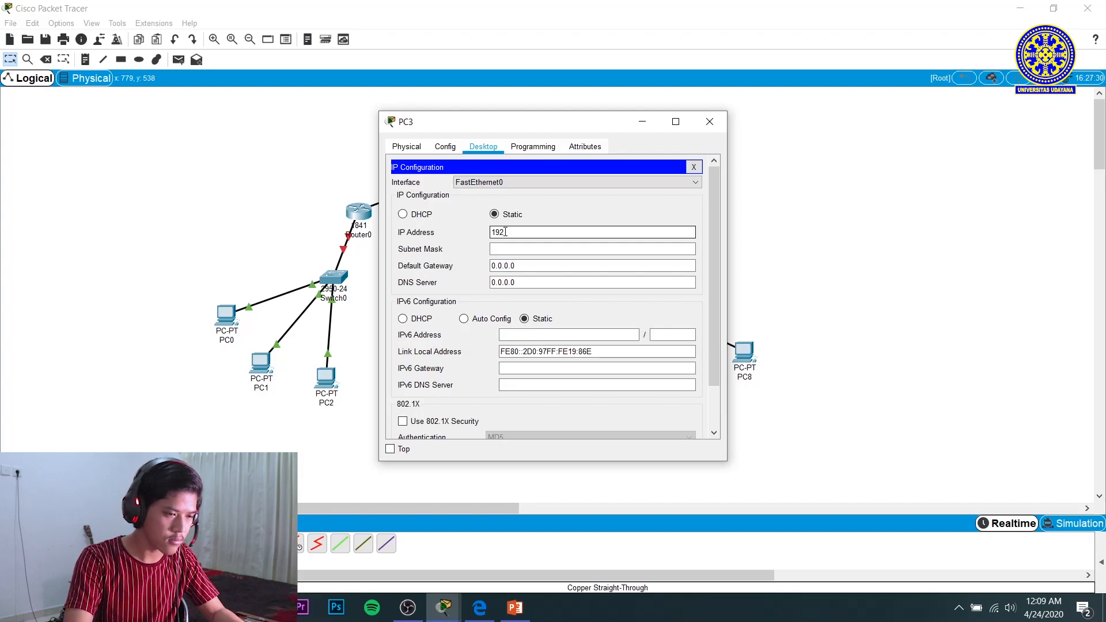
type(".168")
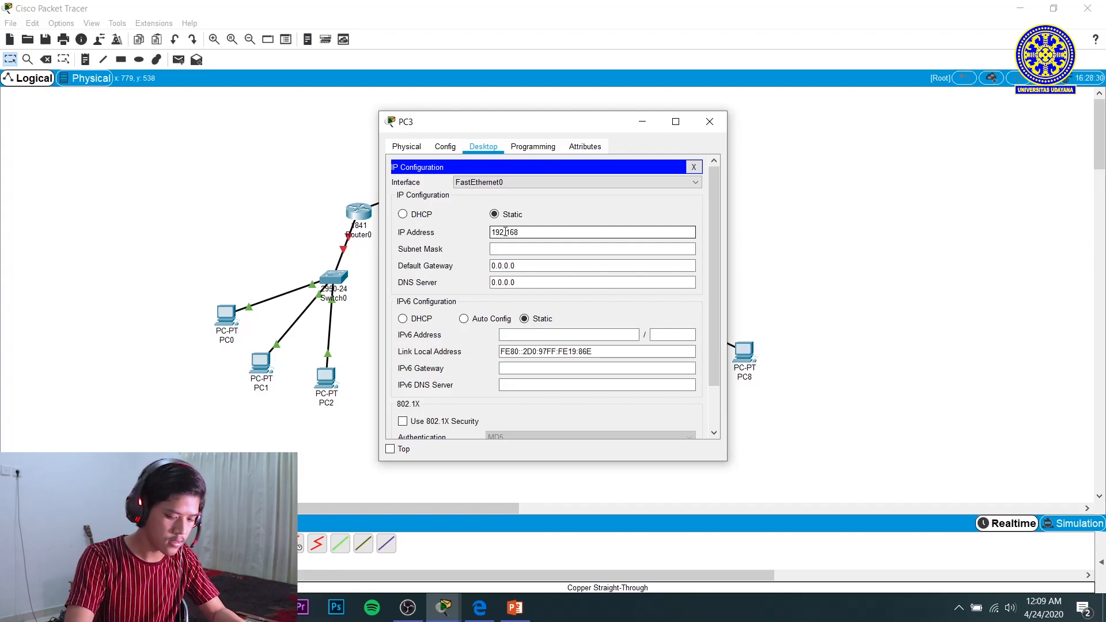
type(".")
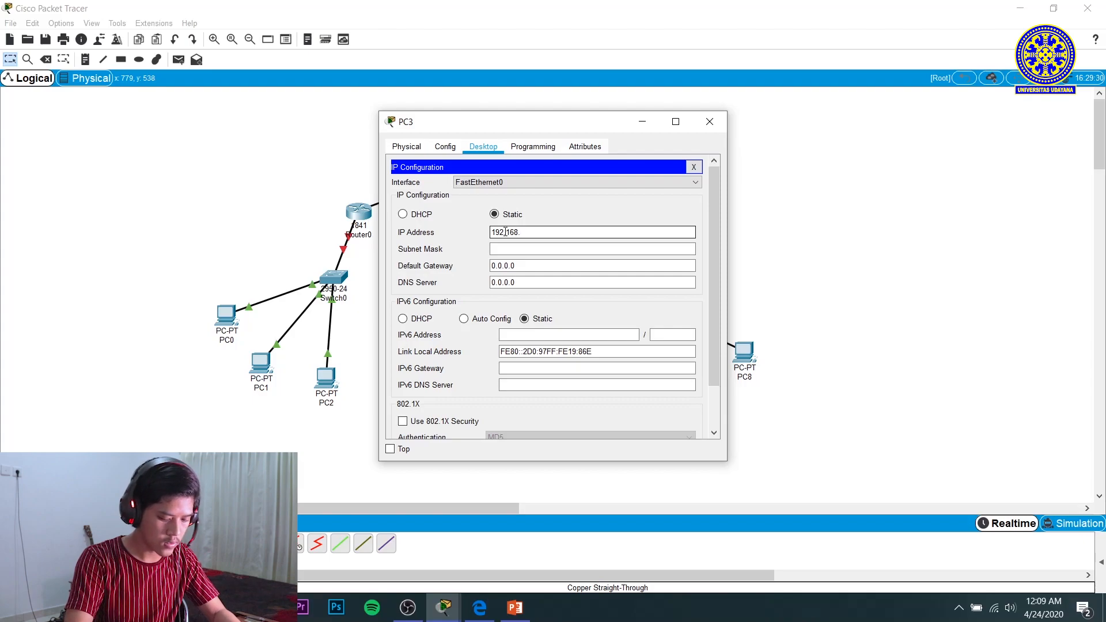
type("44.")
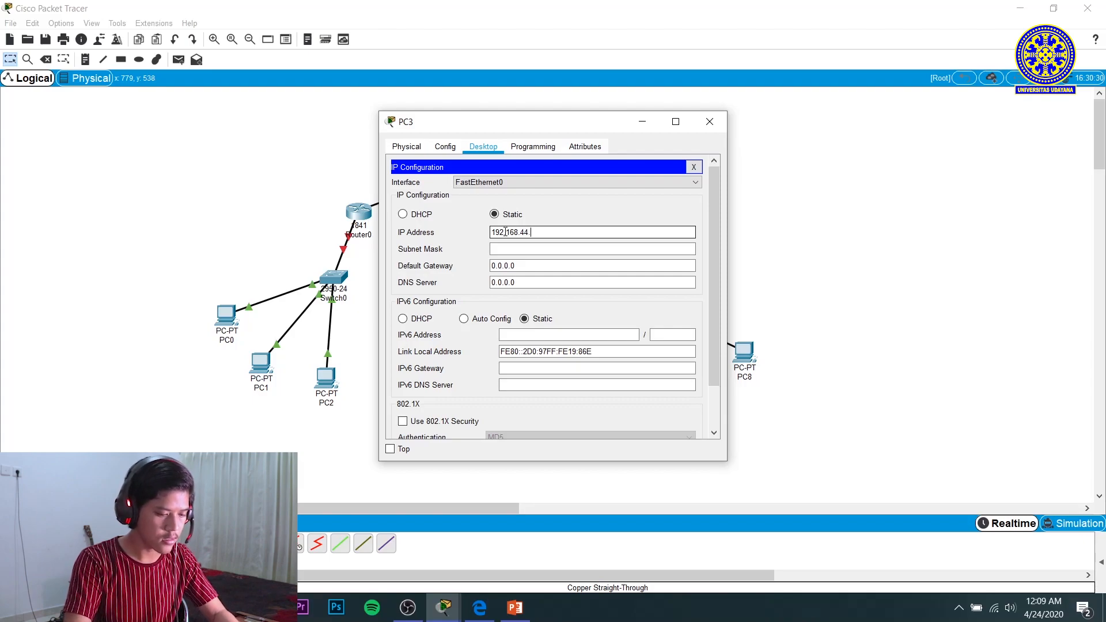
type("66")
left_click(526, 249)
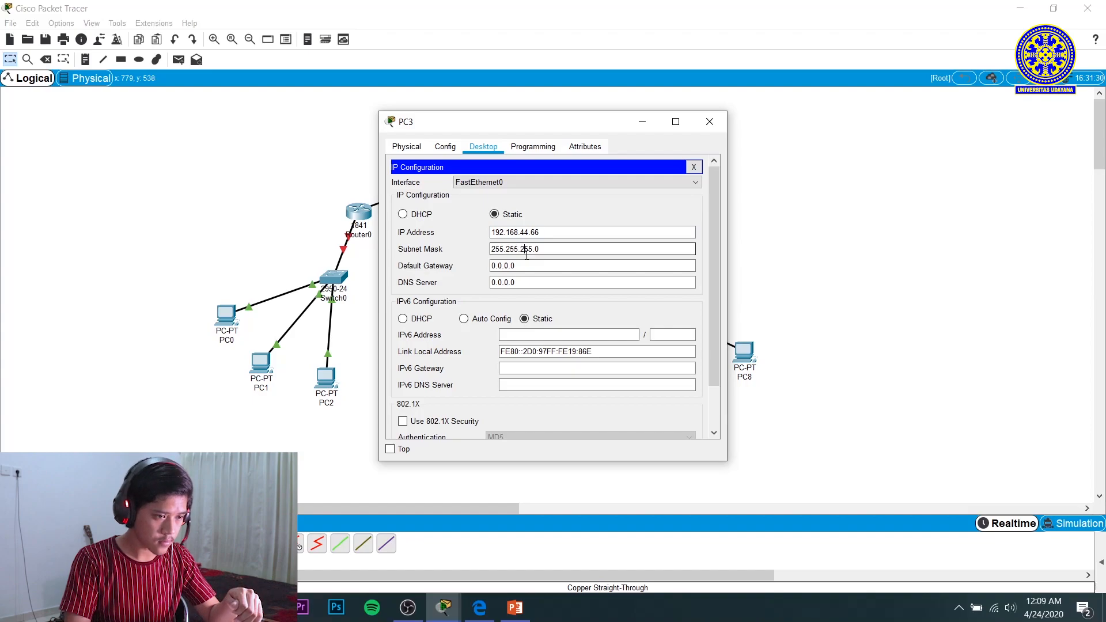
type("192")
Set PC3's default gateway to 192.168.44.65 by reusing its copied IP address, and close the PC3 window
left_click(566, 232)
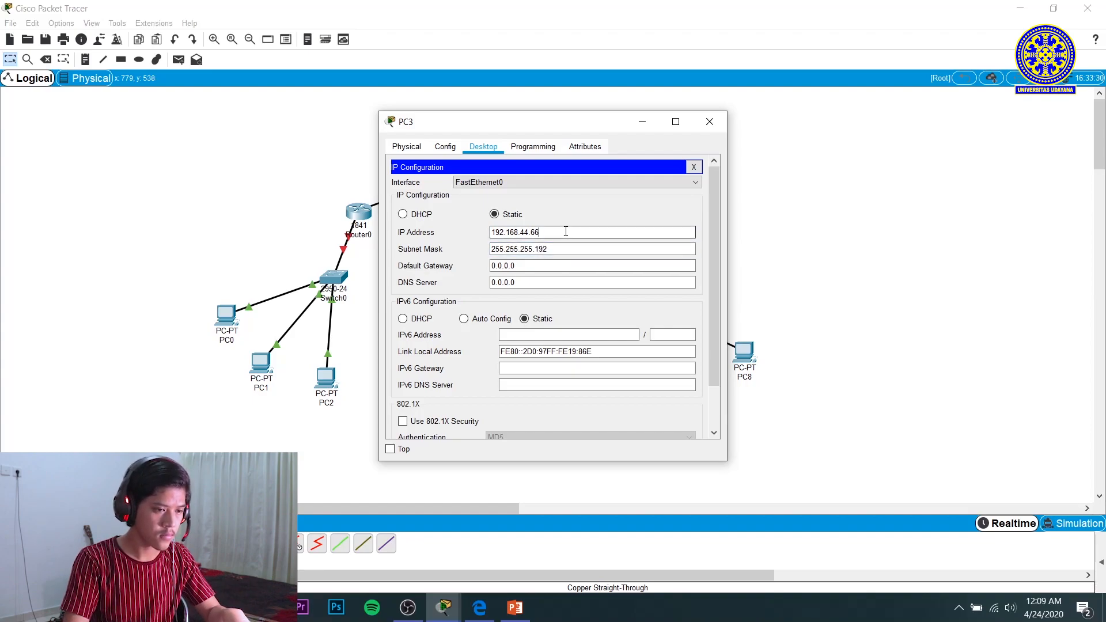
double_click(565, 231)
key("ctrl+c")
left_click_drag(558, 265, 435, 262)
key("ctrl+v")
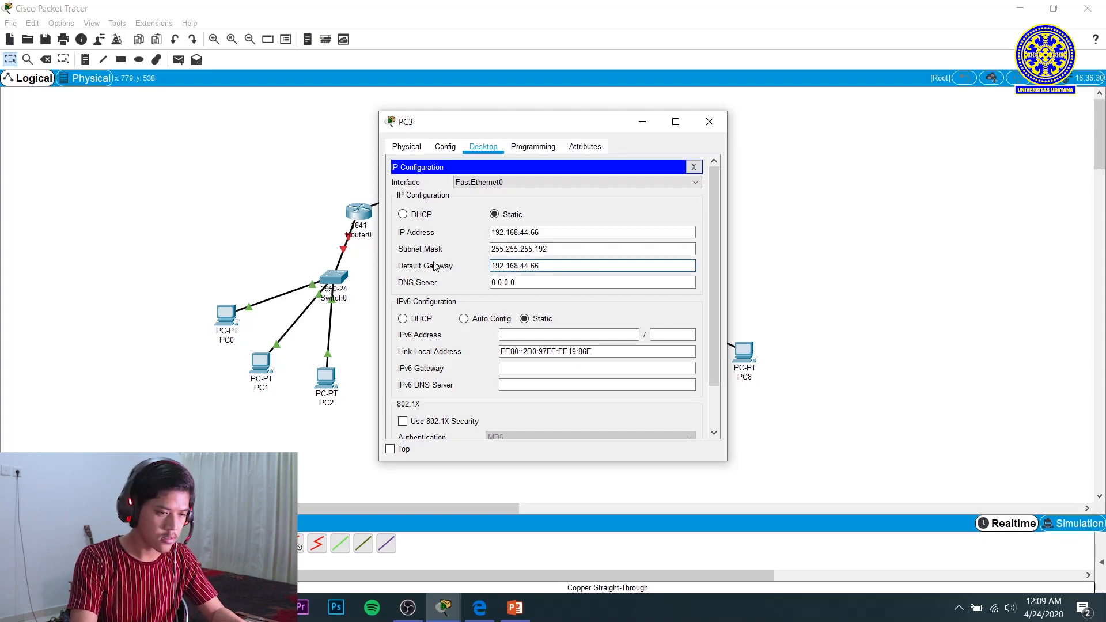
key("BackSpace")
type("5")
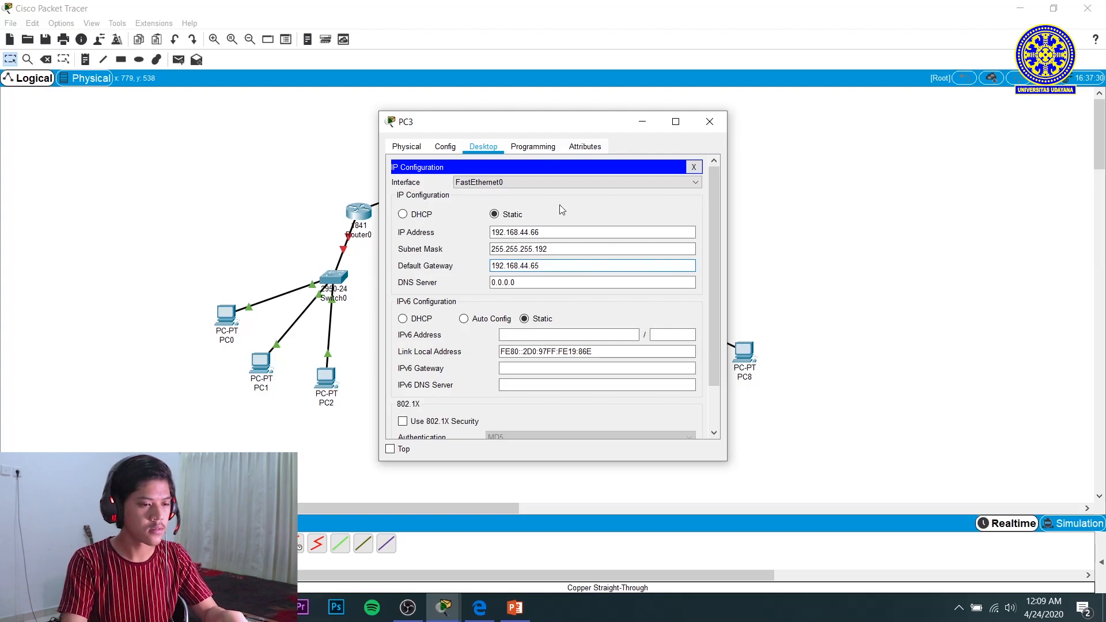
left_click(702, 124)
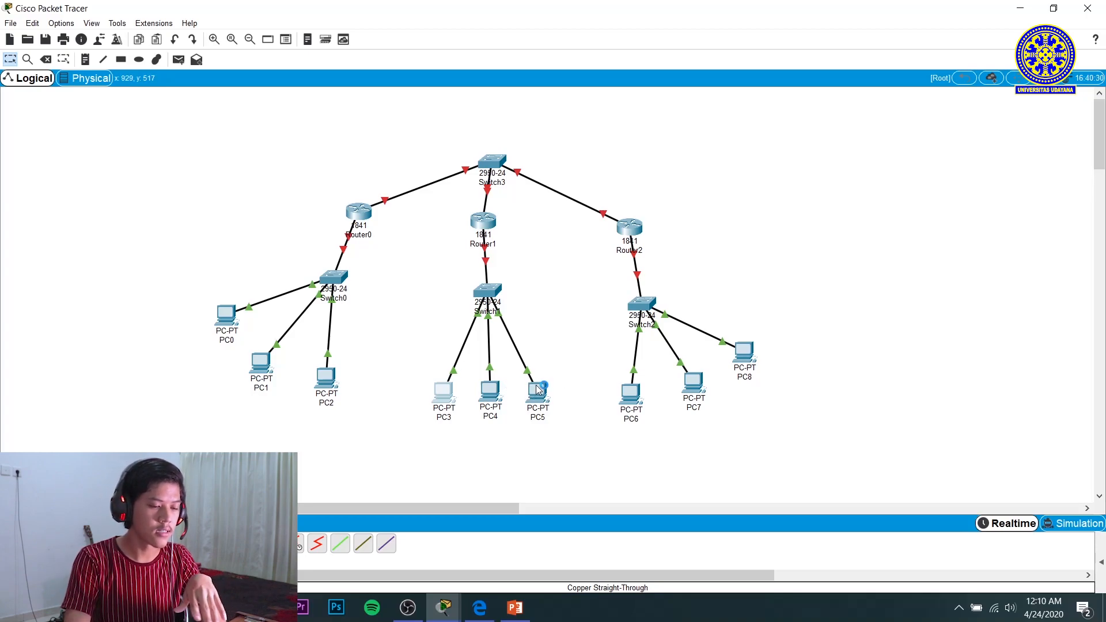
Configure PC4 with static IP address 192.168.44.67 and subnet mask 255.255.255.192
mouse_move(538, 390)
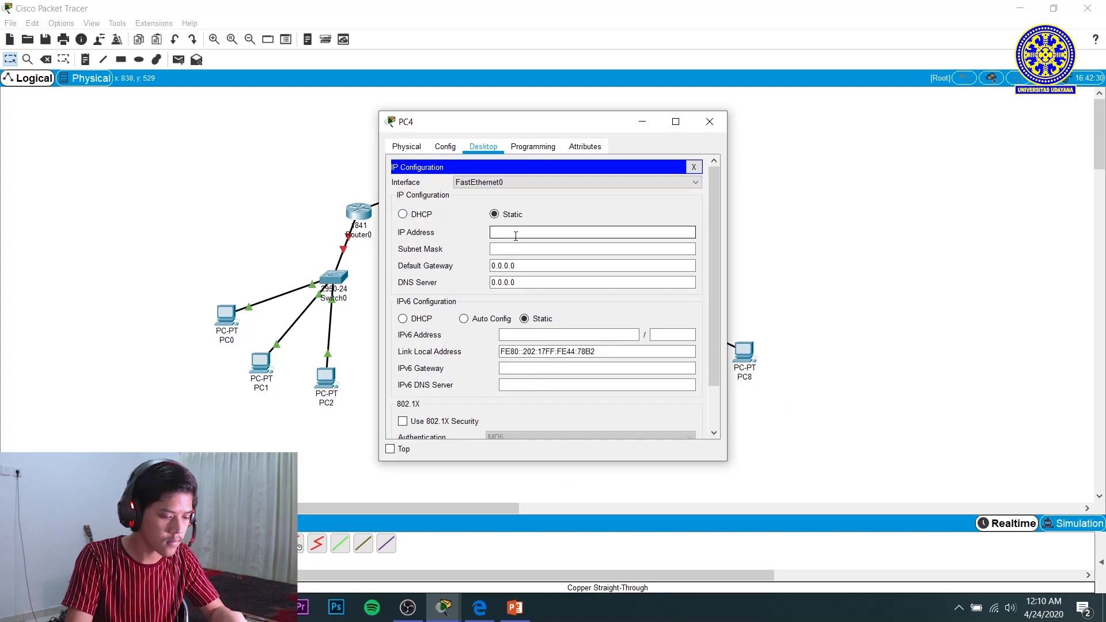
type("192.168.44.67")
key("Tab")
type("255.255.255.192")
key("Tab")
Enter IP address 192.168.44.66, subnet mask 255.255.255.192 and default gateway 192.168.44.65 in PC5's IP configuration
type("192.168.44.66")
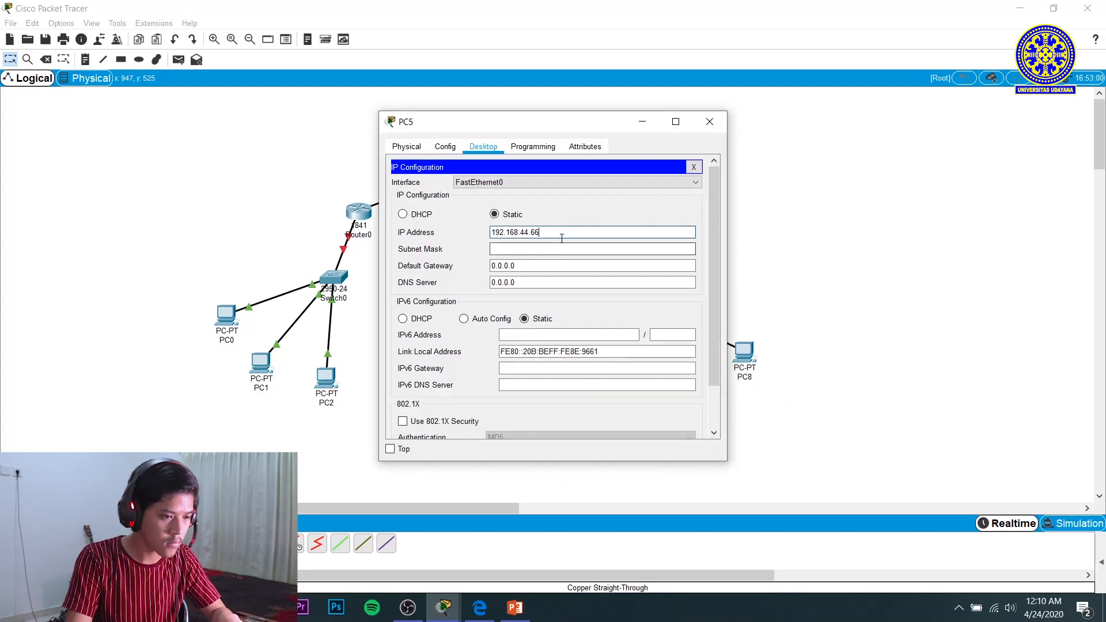
key("Tab")
type("255.255.255.192")
key("Tab")
type("192.168.44.65")
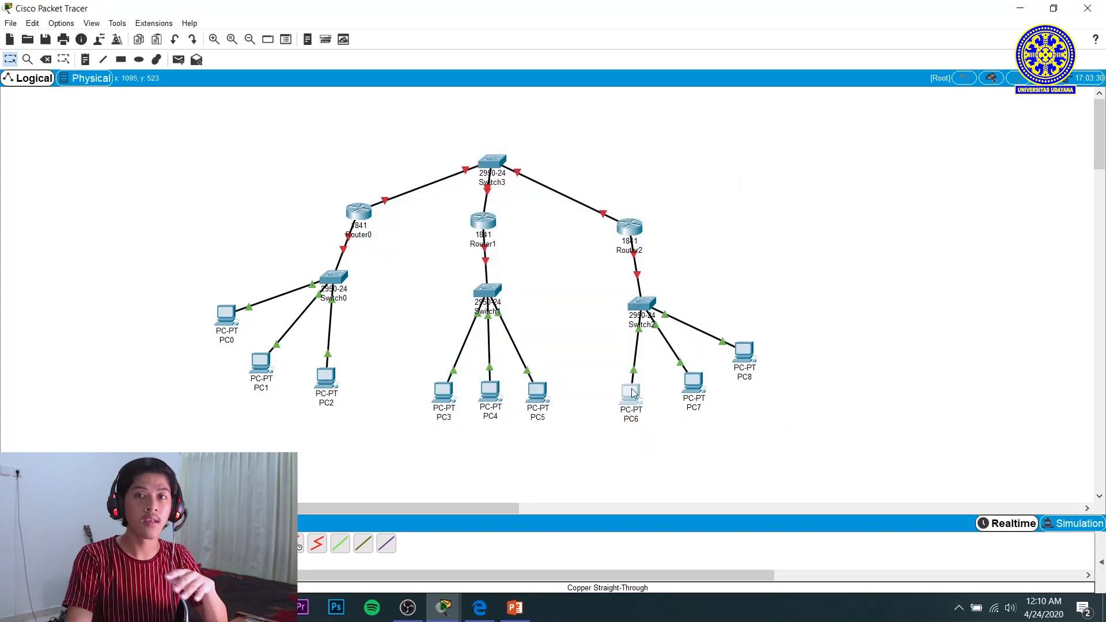
mouse_move(633, 392)
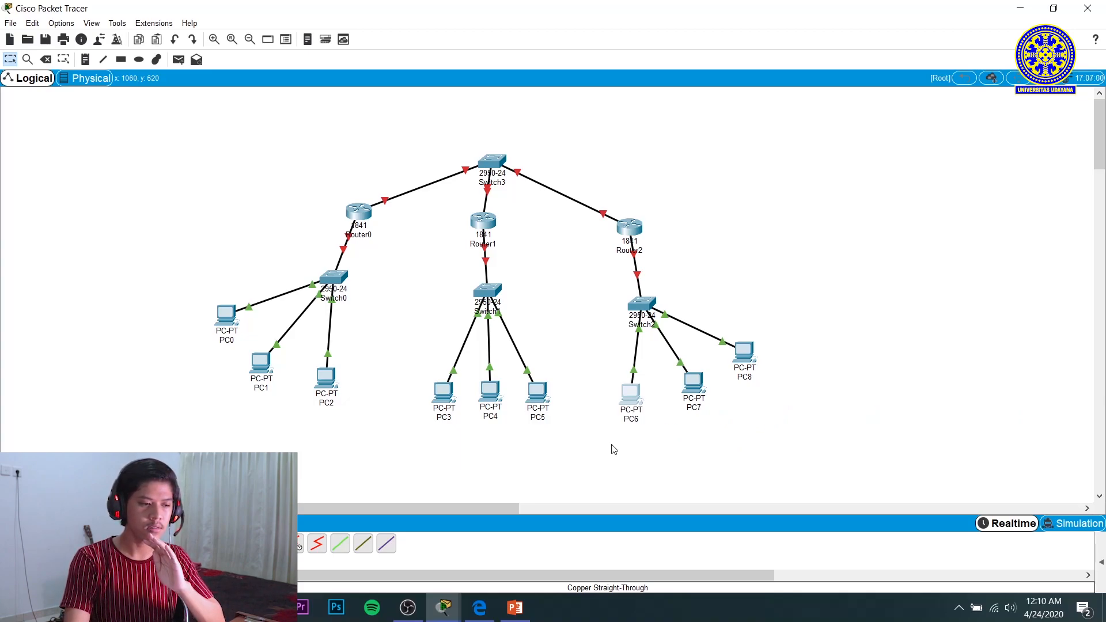
Configure static addressing on PC6 to PC8 with gateway 192.168.44.129, giving PC8 IP address 192.168.44.132 and subnet mask 255.255.255.192
left_click(636, 402)
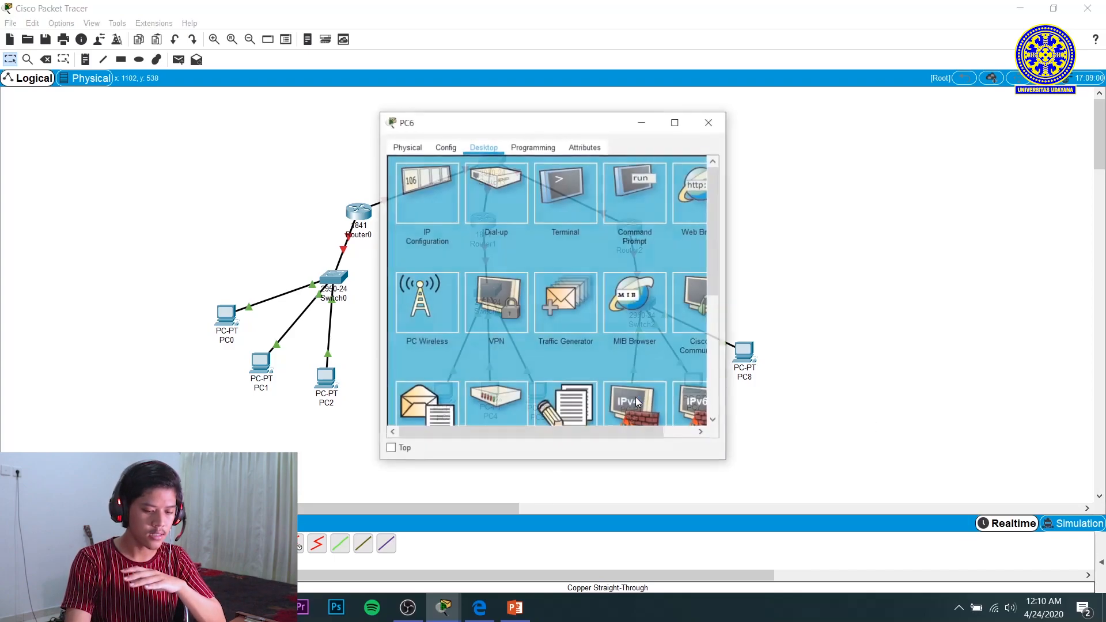
left_click(421, 174)
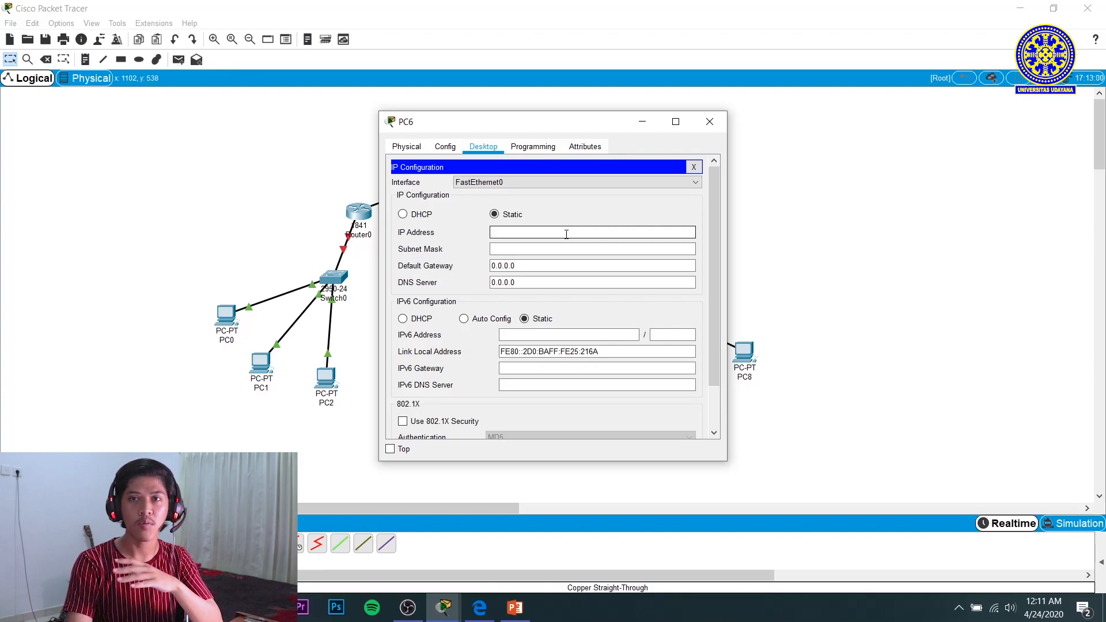
type("192.168.44.129")
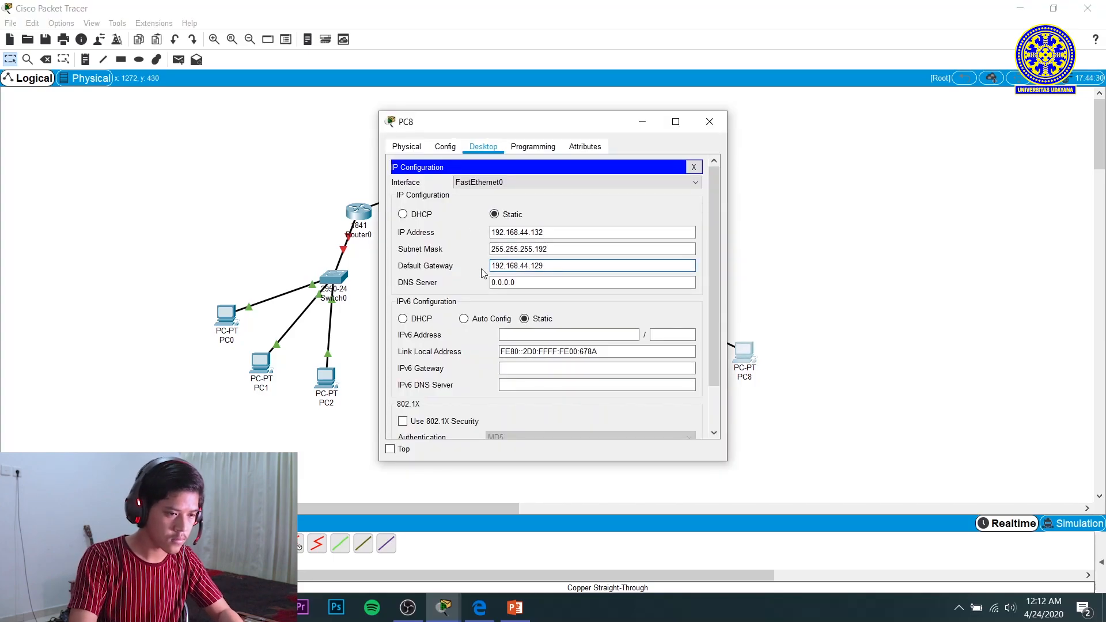
left_click(714, 127)
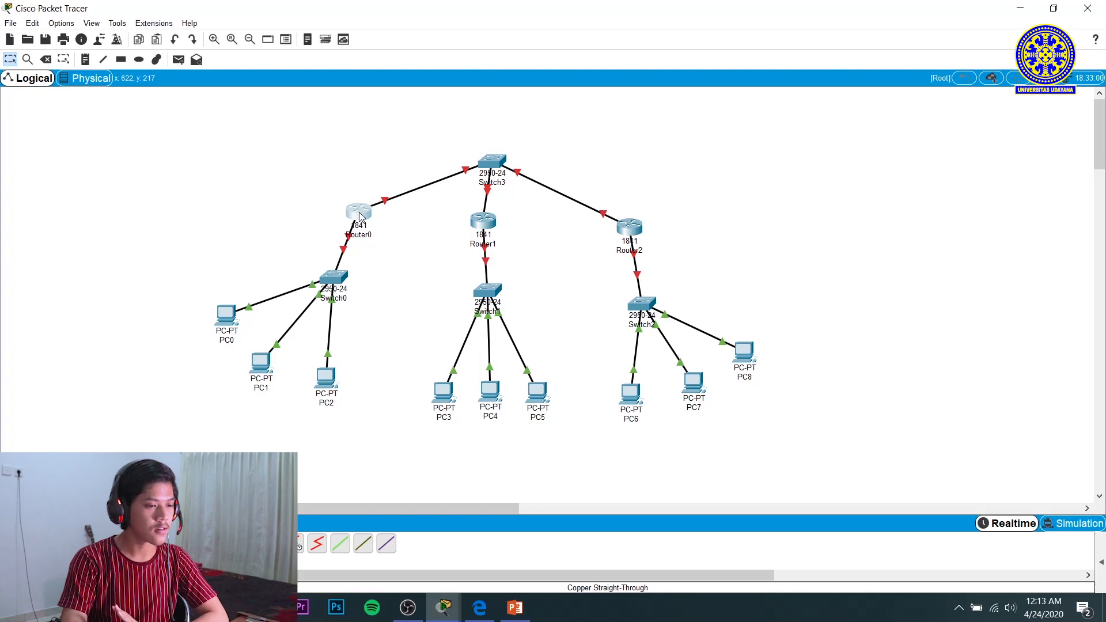
Set Router0's FastEthernet0/1 interface to IP address 192.168.44.1 with subnet mask 255.255.255.192
mouse_move(360, 216)
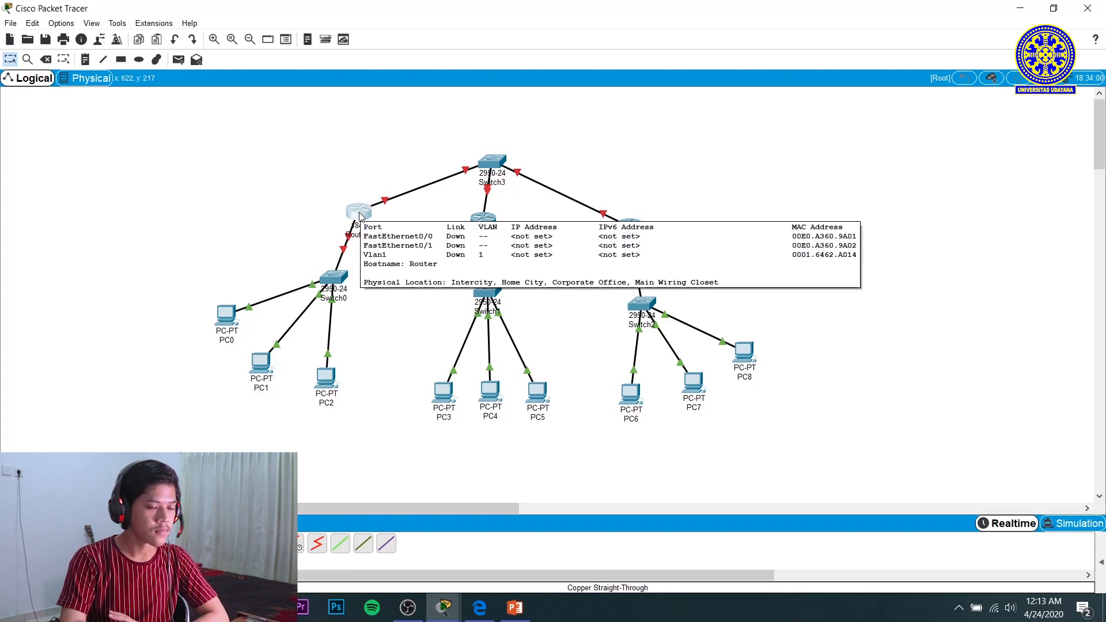
left_click(359, 216)
left_click(419, 295)
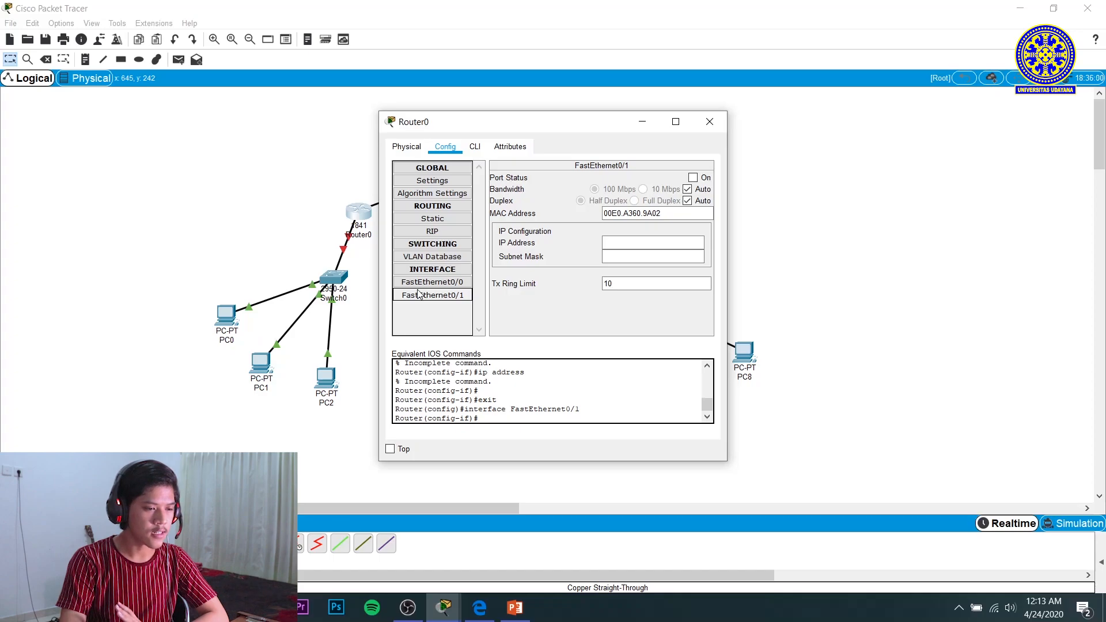
left_click(636, 236)
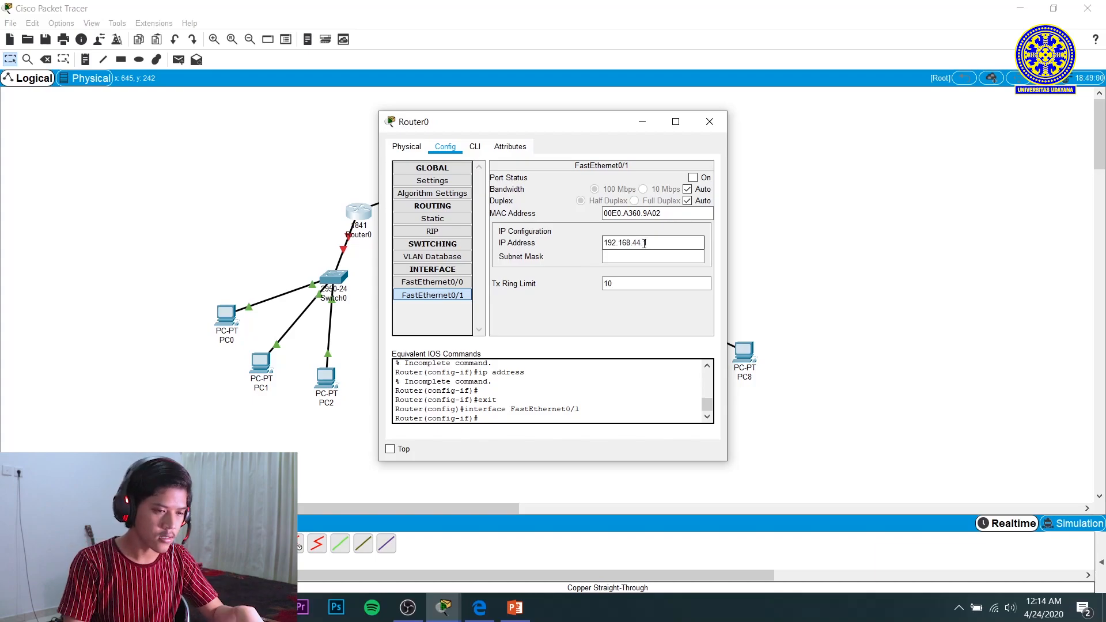
left_click(646, 255)
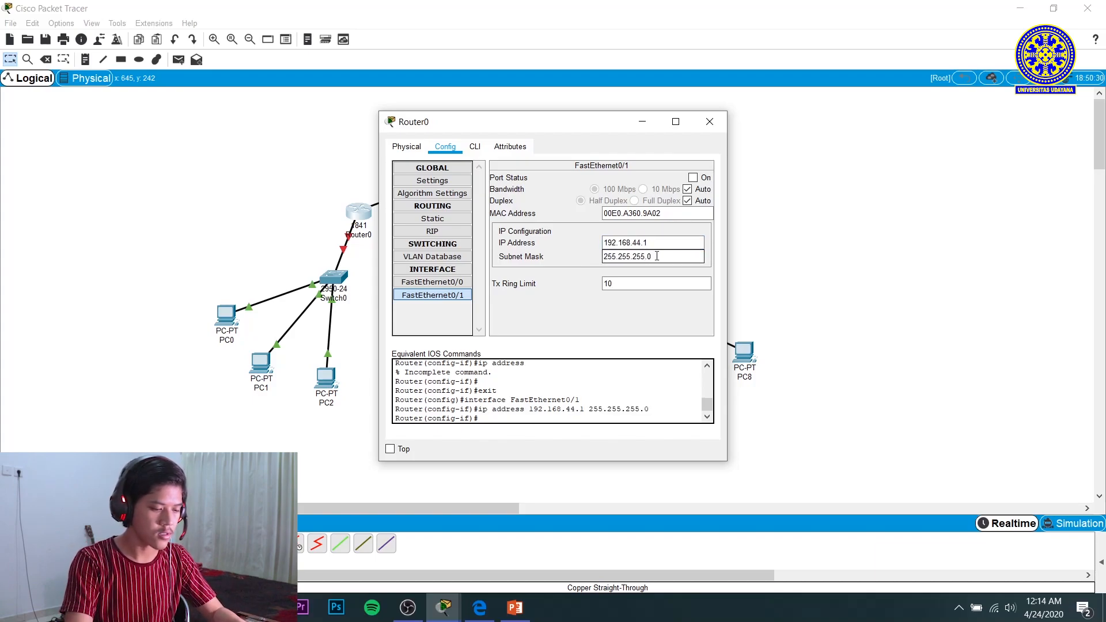
key("BackSpace")
type("192")
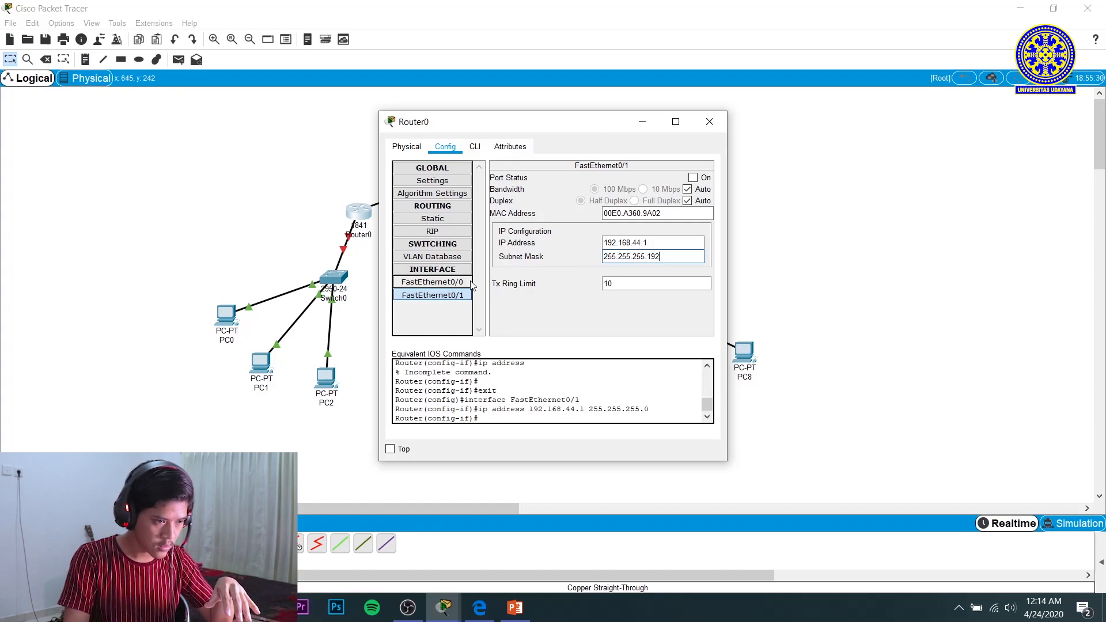
Set Router0's FastEthernet0/0 interface to IP address 192.168.44.193 with subnet mask 255.255.255.192
left_click(470, 282)
left_click(631, 244)
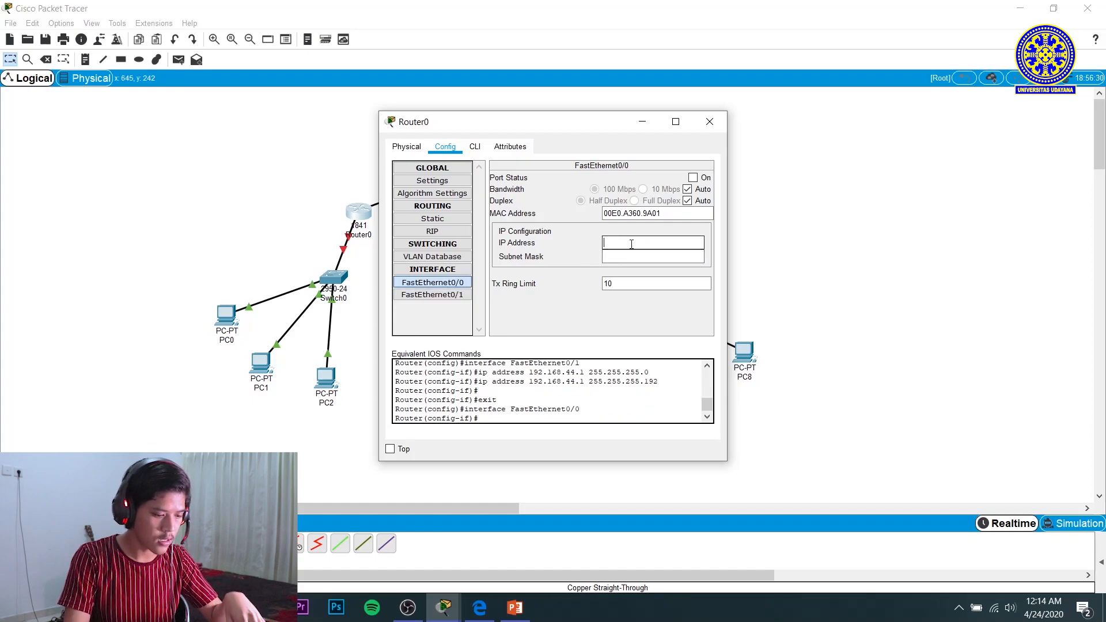
type("192.168.44.129")
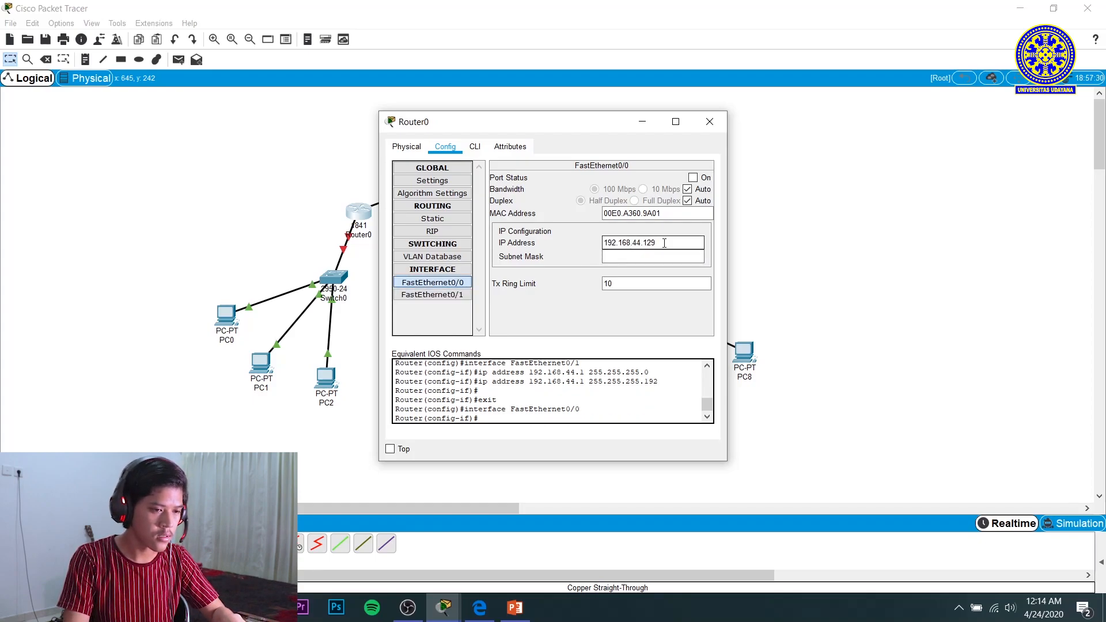
key("BackSpace")
key("BackSpace")
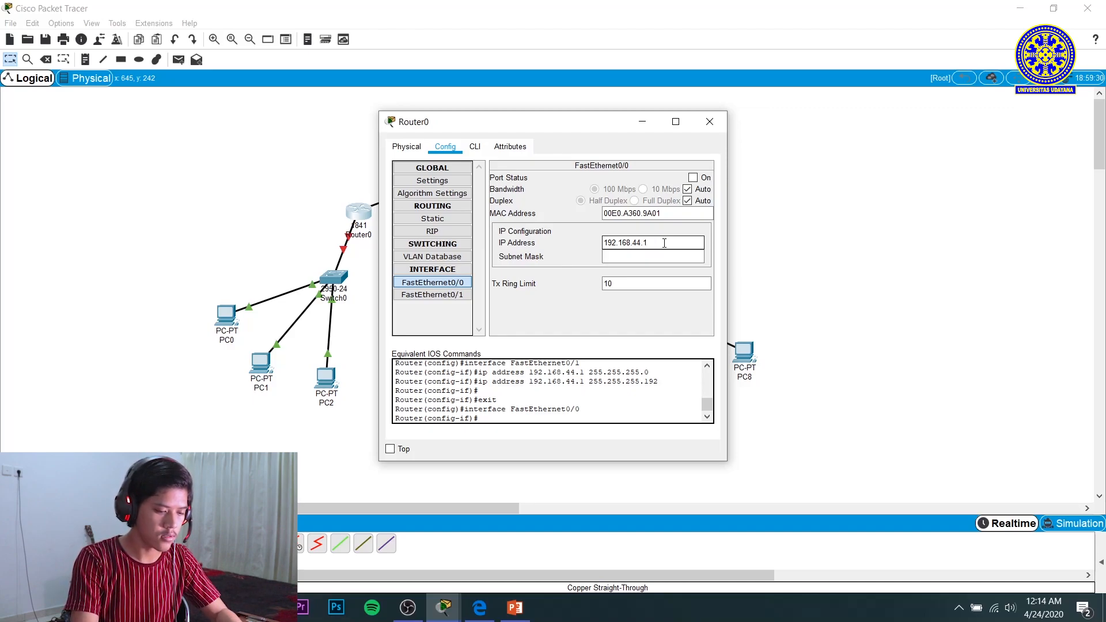
type("93")
left_click(663, 257)
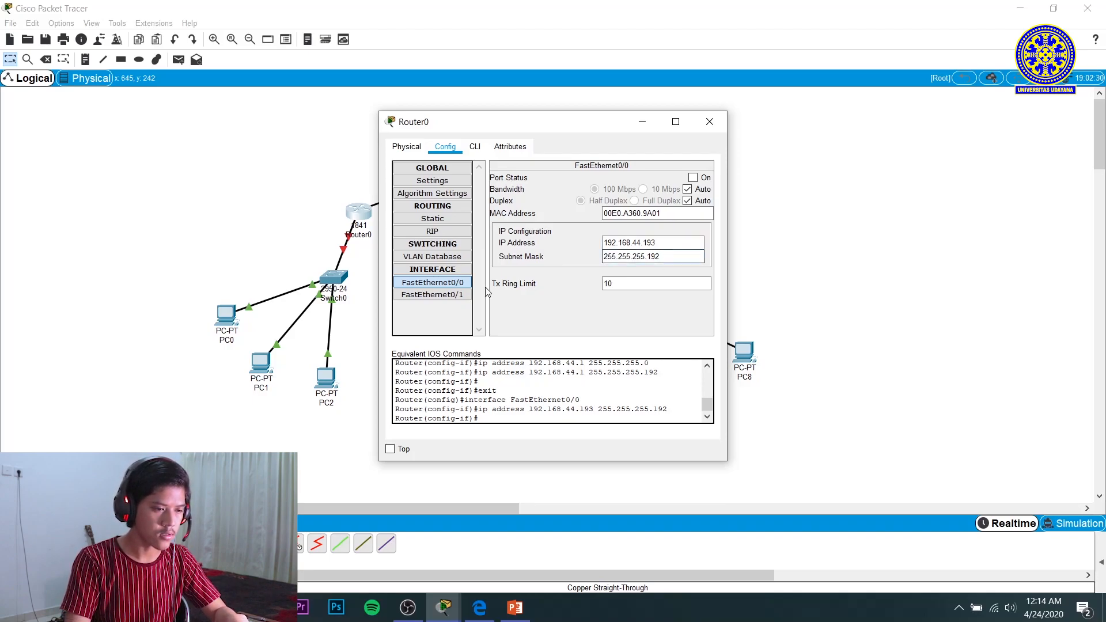
Add Router0 static routes to 192.168.44.64 via 192.168.44.194 and to 192.168.44.128 via 192.168.44.195, both with mask 255.255.255.192
left_click(443, 219)
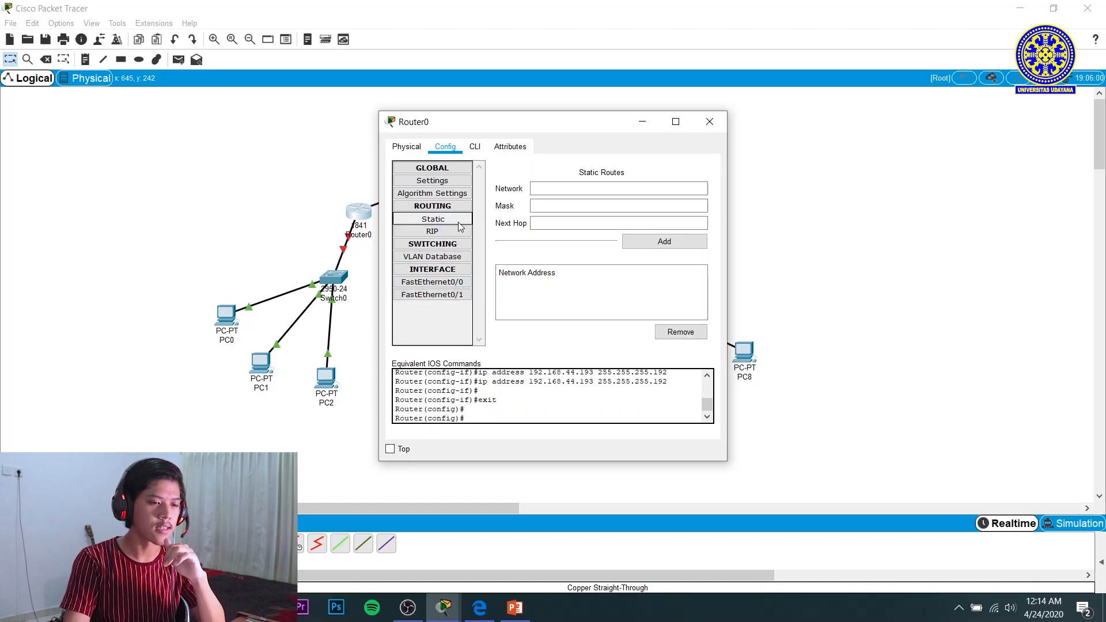
left_click(569, 190)
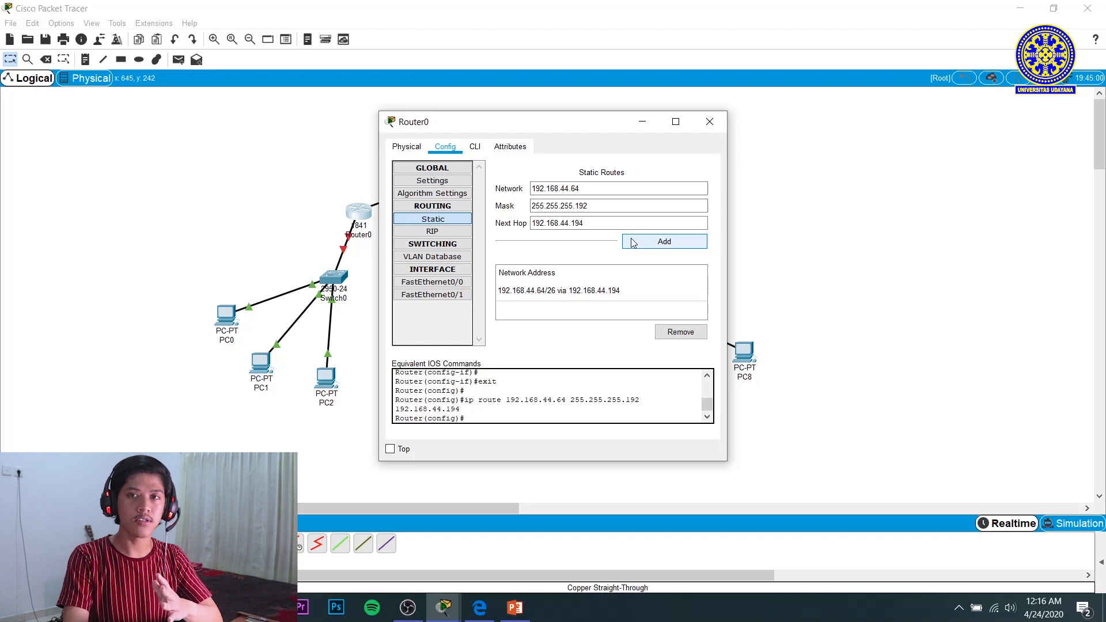
left_click(588, 190)
key("BackSpace")
key("BackSpace")
type("128")
left_click(596, 224)
key("BackSpace")
type("5")
left_click(632, 246)
left_click(610, 295)
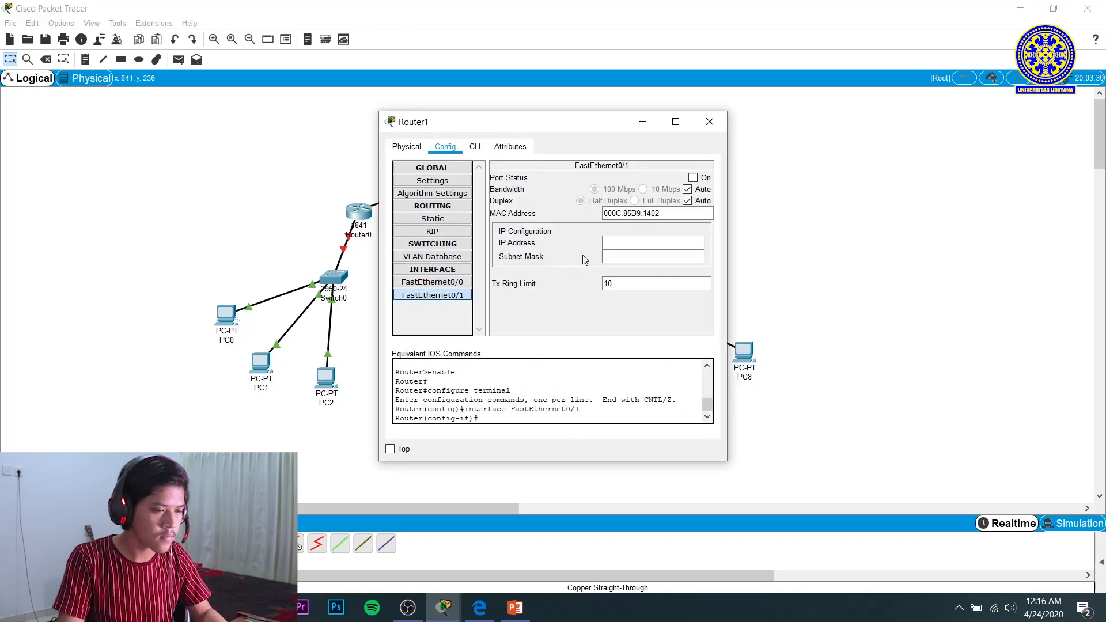
Configure Router1 with 192.168.44.65 on FastEthernet0/1 and 192.168.44.194 on FastEthernet0/0, both with subnet mask 255.255.255.192
type("192.168.44.64")
key("BackSpace")
type("192.168.44.65")
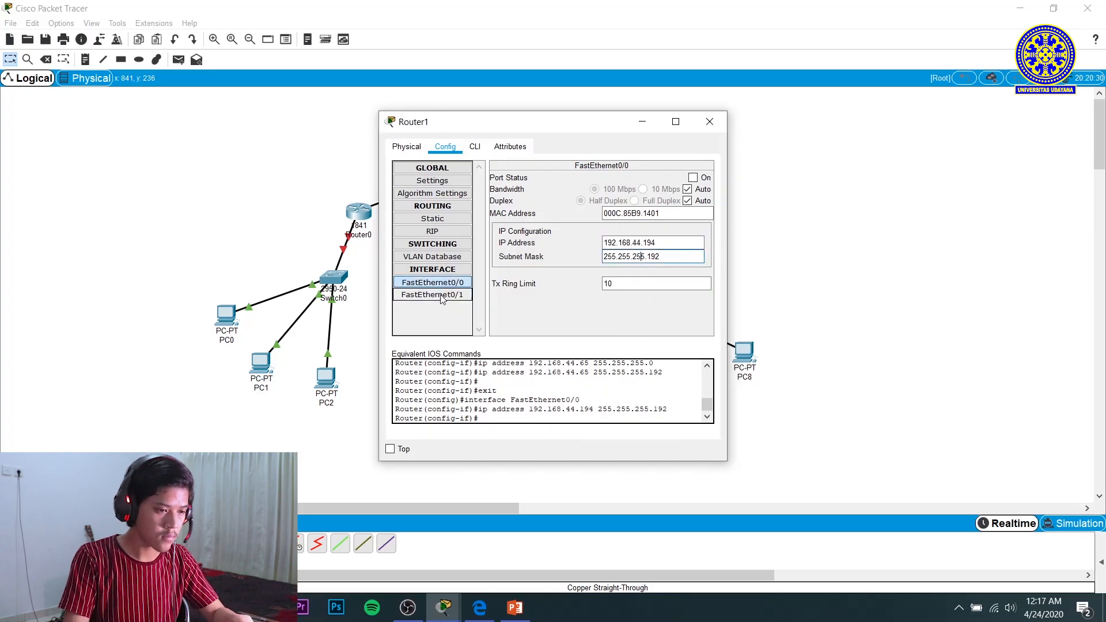
Add a static route on Router1 to network 192.168.44.0, mask 255.255.255.192, with next hop 192.168.44.193
left_click(432, 219)
type("192.168.44.0")
key("Tab")
type("255.255.255.192")
left_click(580, 223)
type("192.168.44.193")
left_click(664, 242)
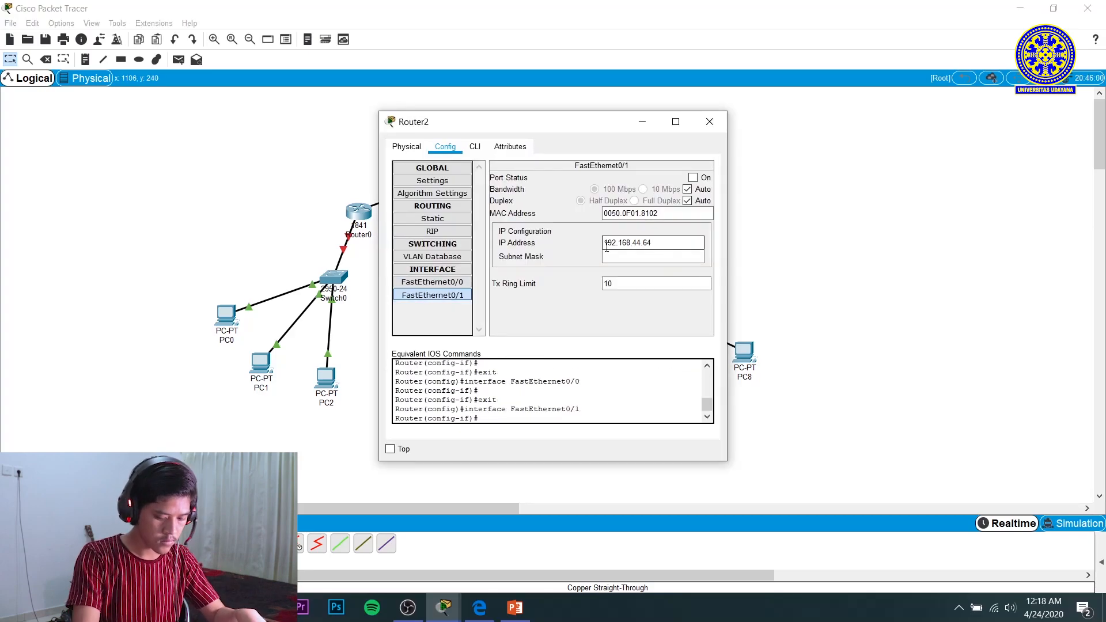
Enter a static route on Router2 to network 192.168.44.0, mask 255.255.255.192, with next hop 192.168.44.192, and add it
key("Tab")
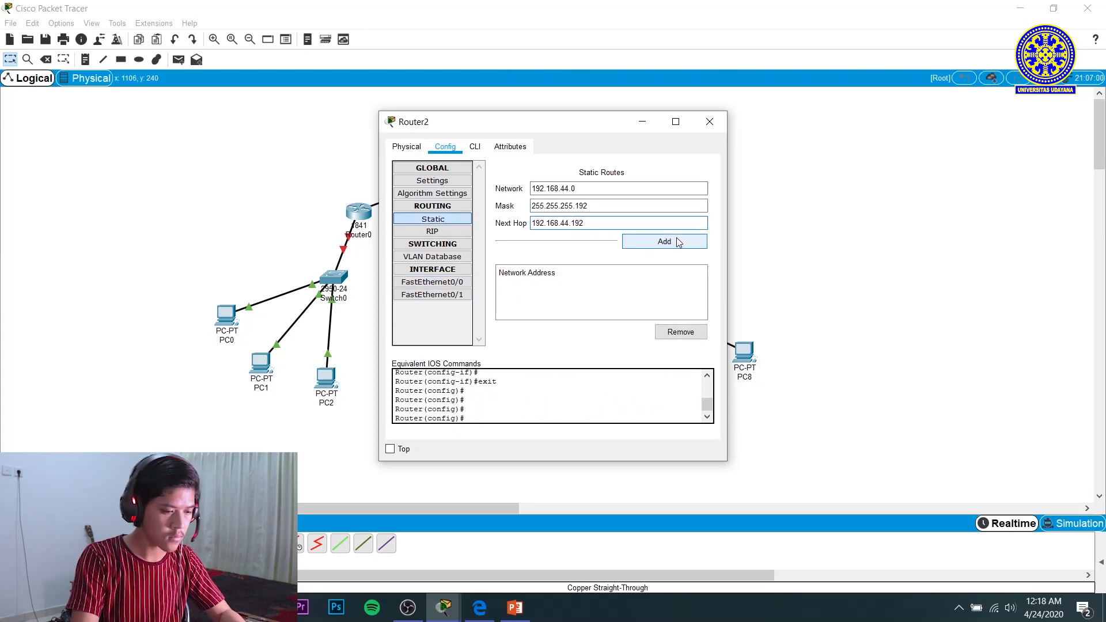
left_click(664, 242)
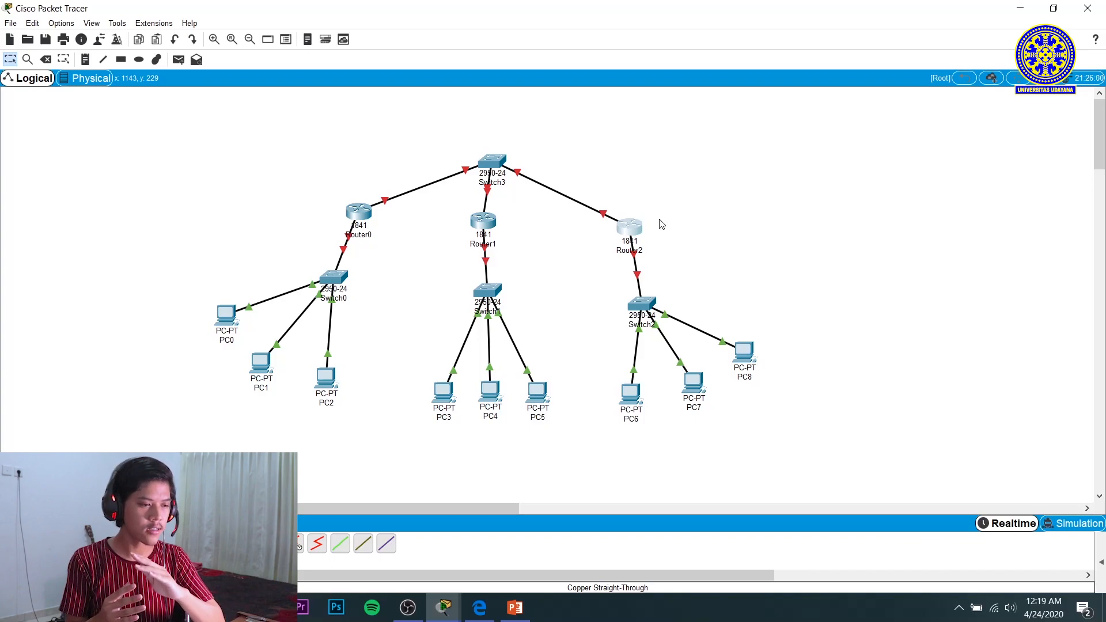
Turn on Router0's FastEthernet0/0 and FastEthernet0/1 ports and close its configuration window
left_click(360, 213)
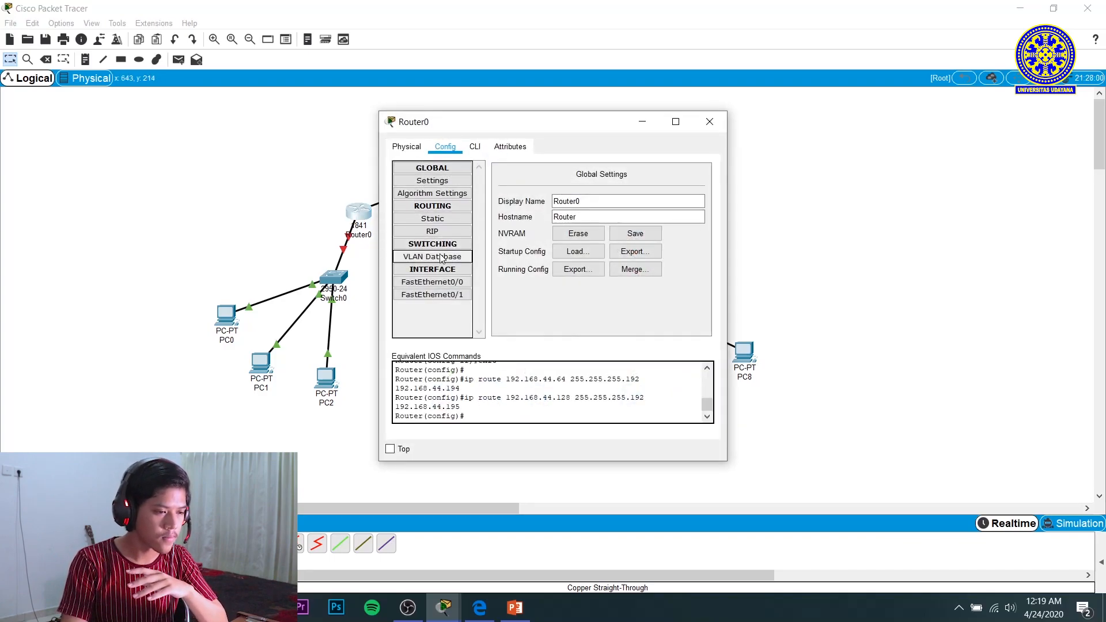
left_click(432, 282)
left_click(693, 177)
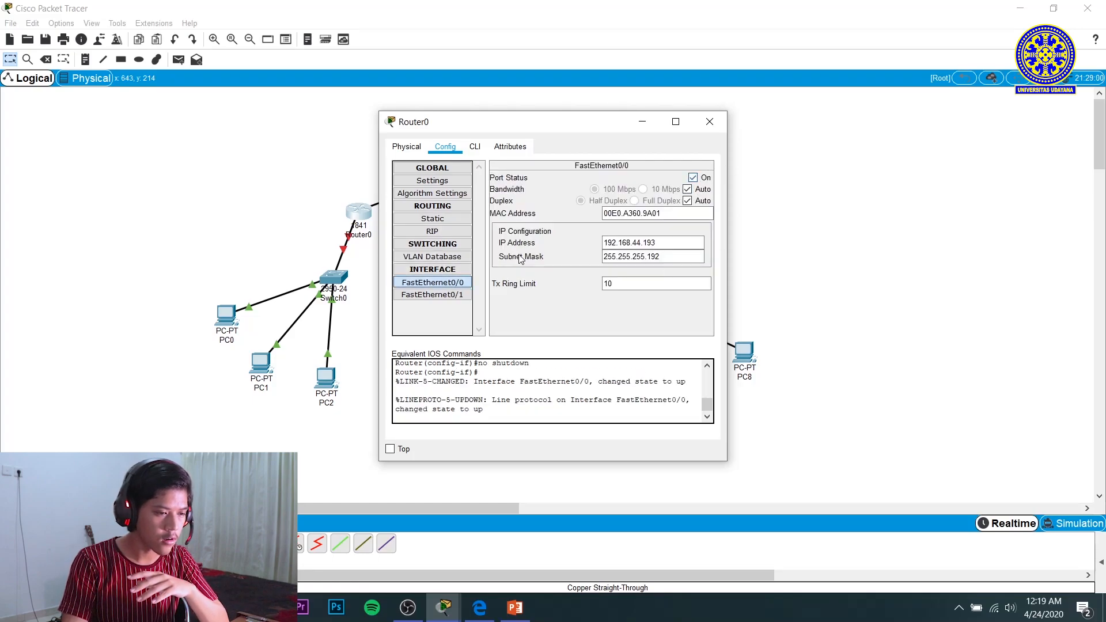
left_click(455, 295)
left_click(693, 177)
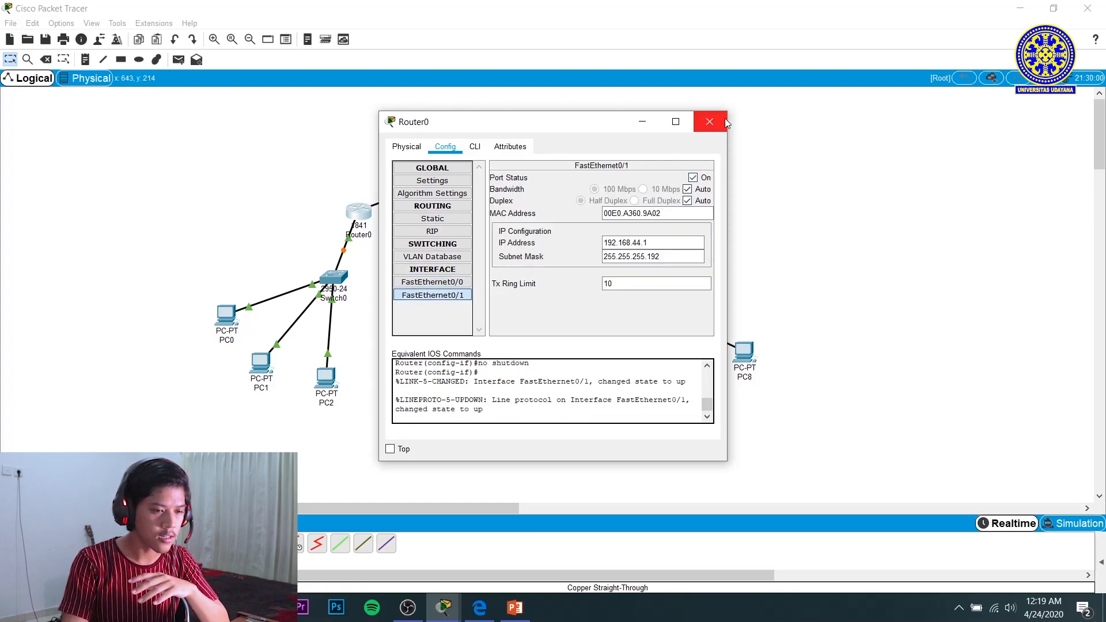
left_click(709, 122)
Turn on both FastEthernet ports of Router1 and close its configuration window
left_click(489, 238)
left_click(432, 283)
left_click(709, 121)
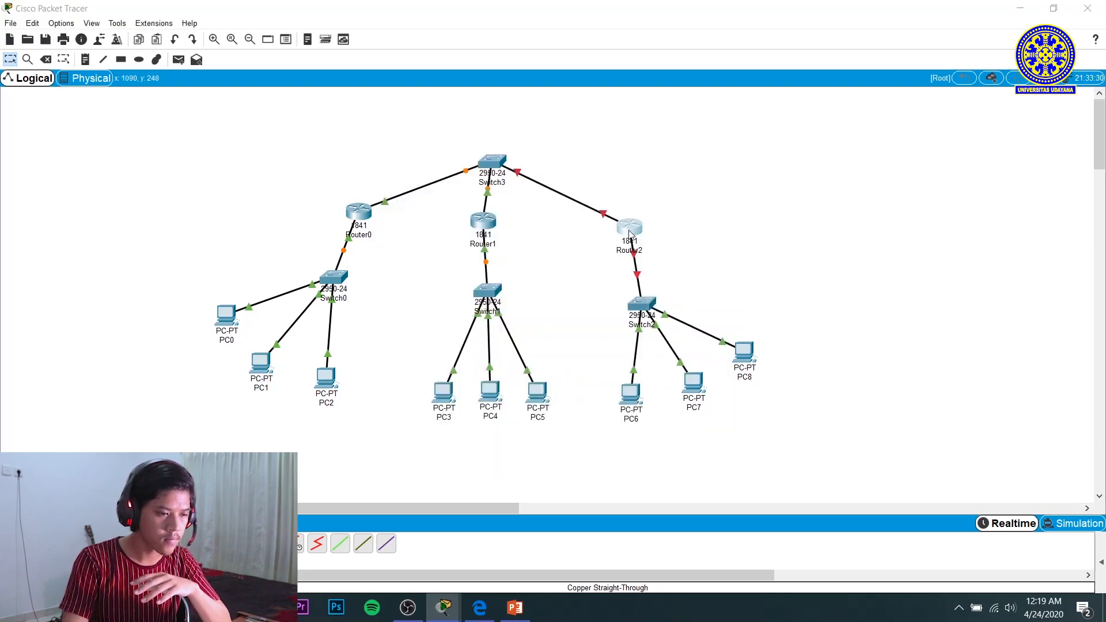
Turn on Router2's FastEthernet0/0 and FastEthernet0/1 ports and close its configuration window
left_click(366, 230)
left_click(432, 282)
left_click(432, 294)
left_click(432, 283)
key("Down")
left_click(714, 122)
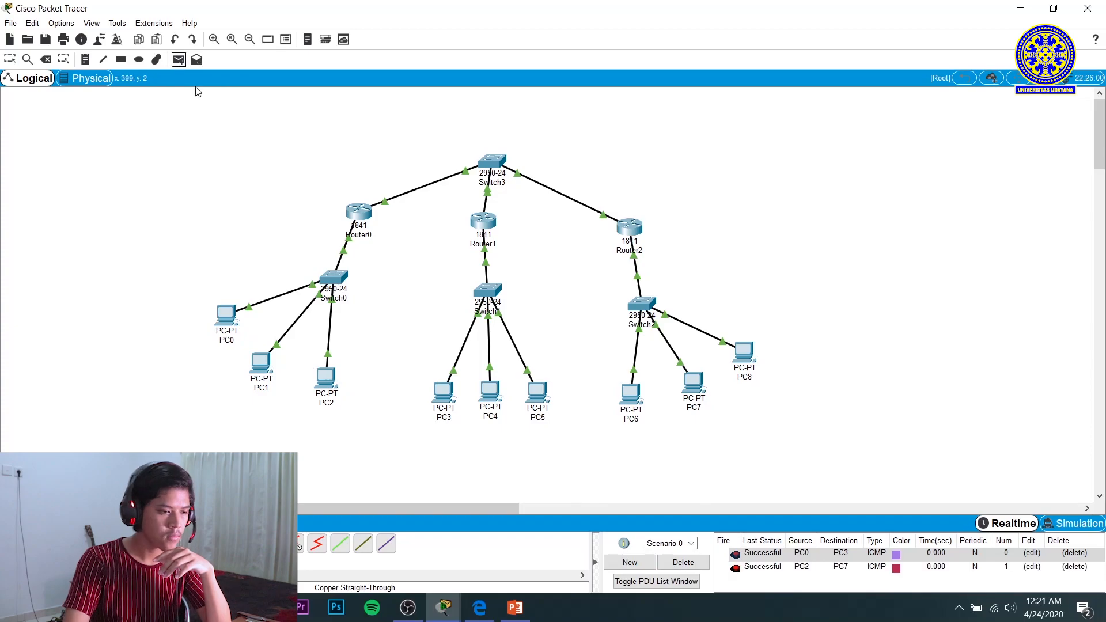
mouse_move(756, 345)
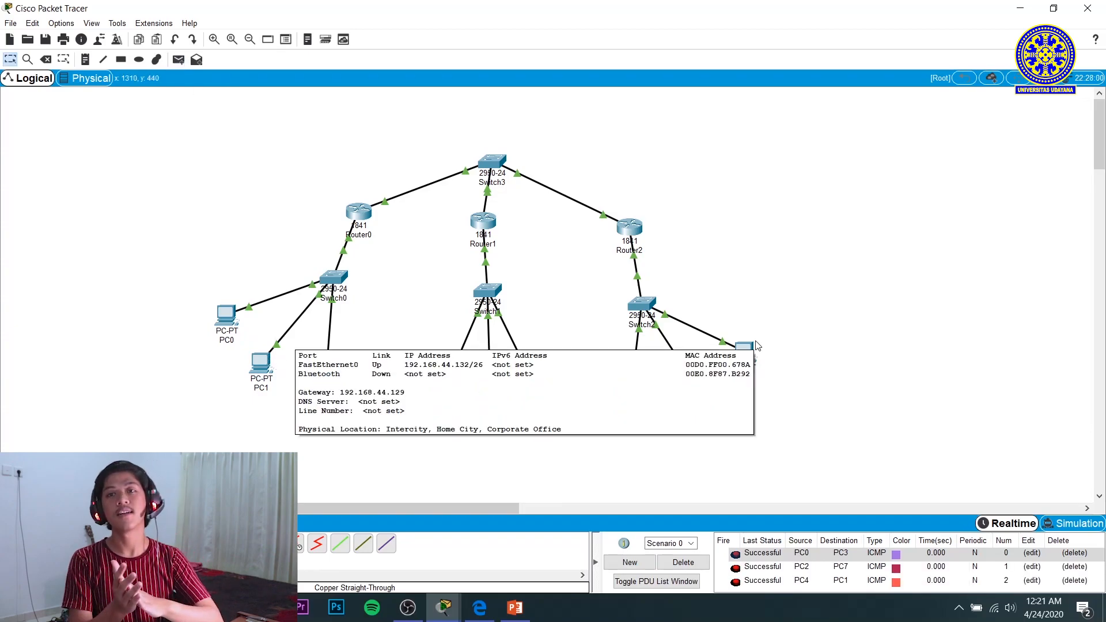